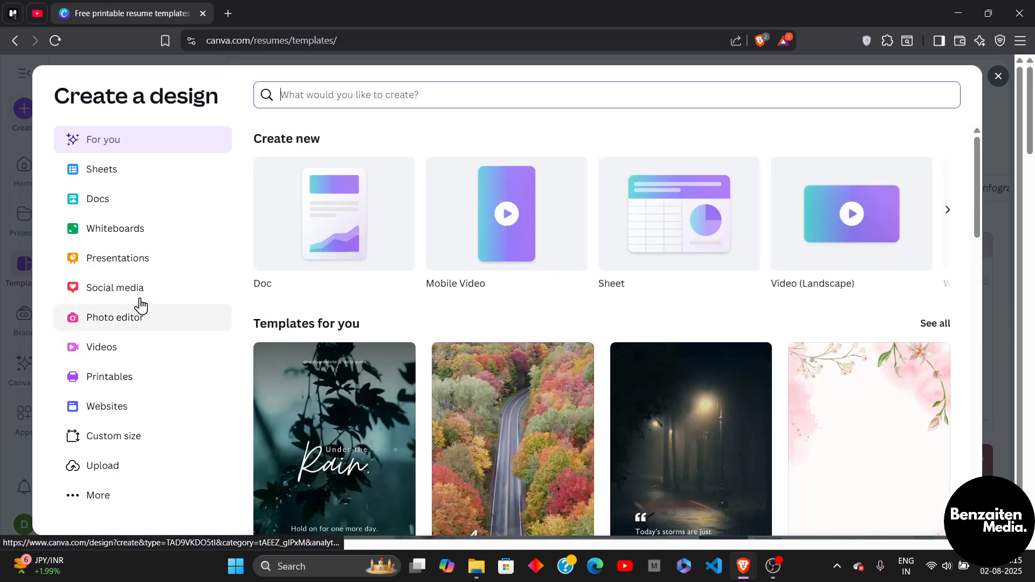
- Create a blank Mobile Video design at 1080 × 1920 px
{"action": "left_click", "coordinate": [138, 359]}
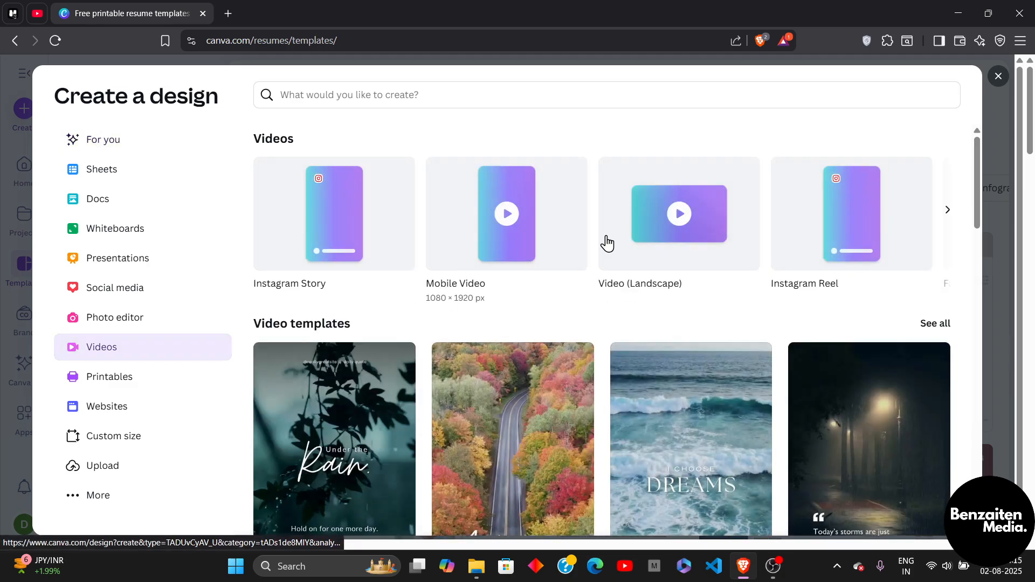
{"action": "left_click", "coordinate": [501, 233]}
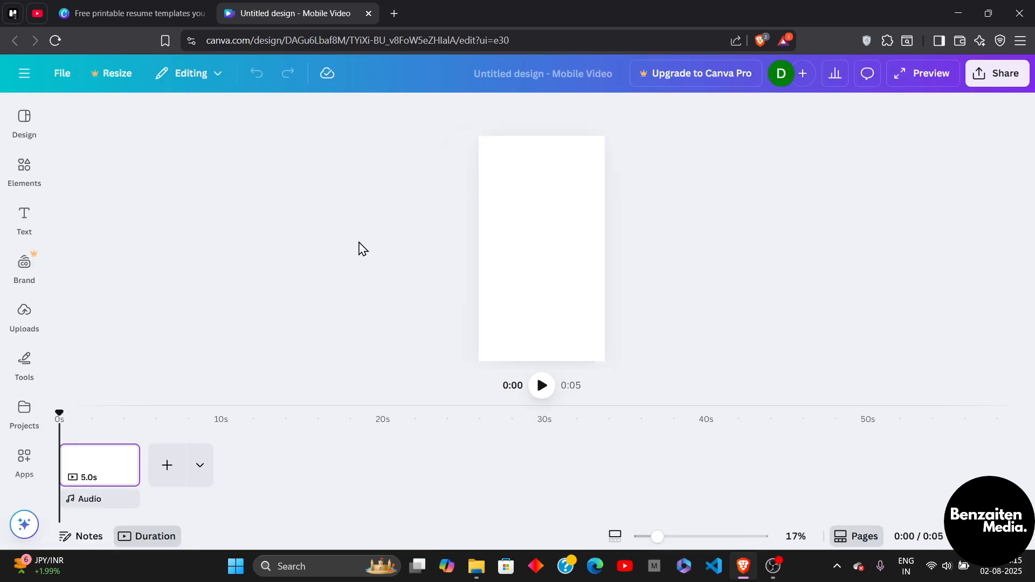
- Search the design templates for "whiteboard animation" and apply the "it's time for coffee" mug template to the page
{"action": "left_click", "coordinate": [23, 132]}
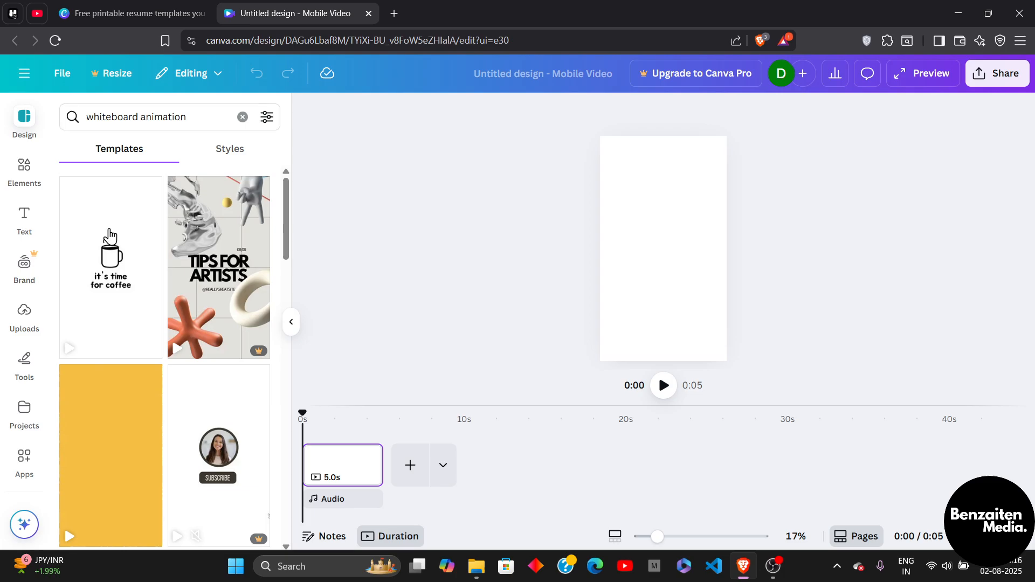
{"action": "scroll", "coordinate": [97, 377], "scroll_direction": "down", "scroll_amount": 3}
{"action": "scroll", "coordinate": [186, 455], "scroll_direction": "down", "scroll_amount": 5}
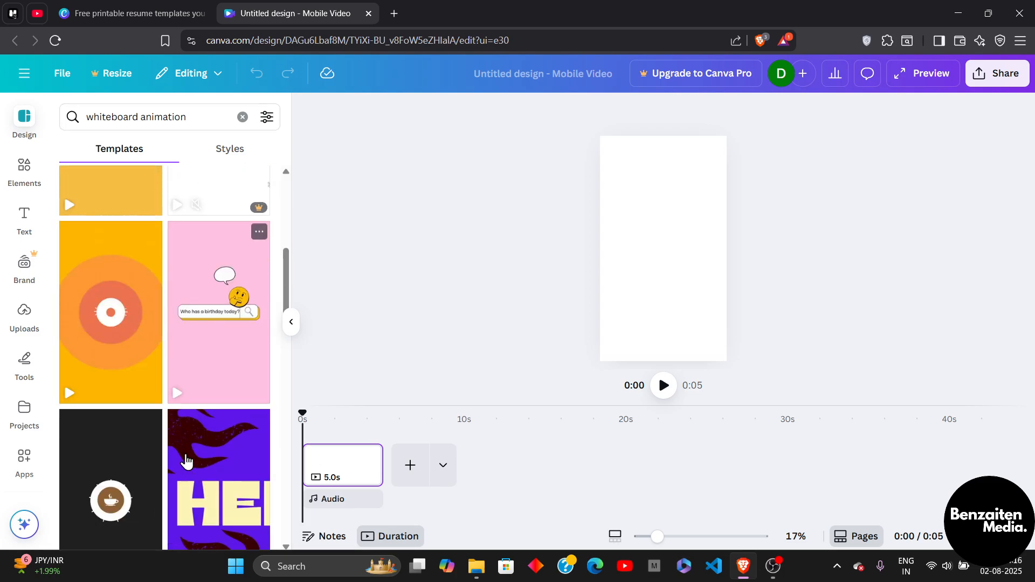
{"action": "scroll", "coordinate": [186, 459], "scroll_direction": "down", "scroll_amount": 3}
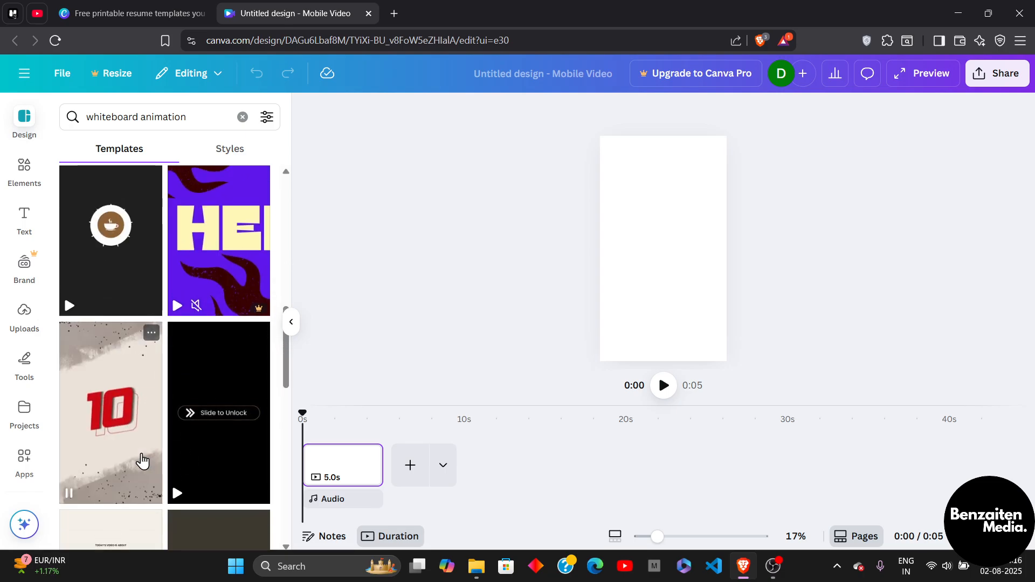
{"action": "scroll", "coordinate": [141, 461], "scroll_direction": "up", "scroll_amount": 10}
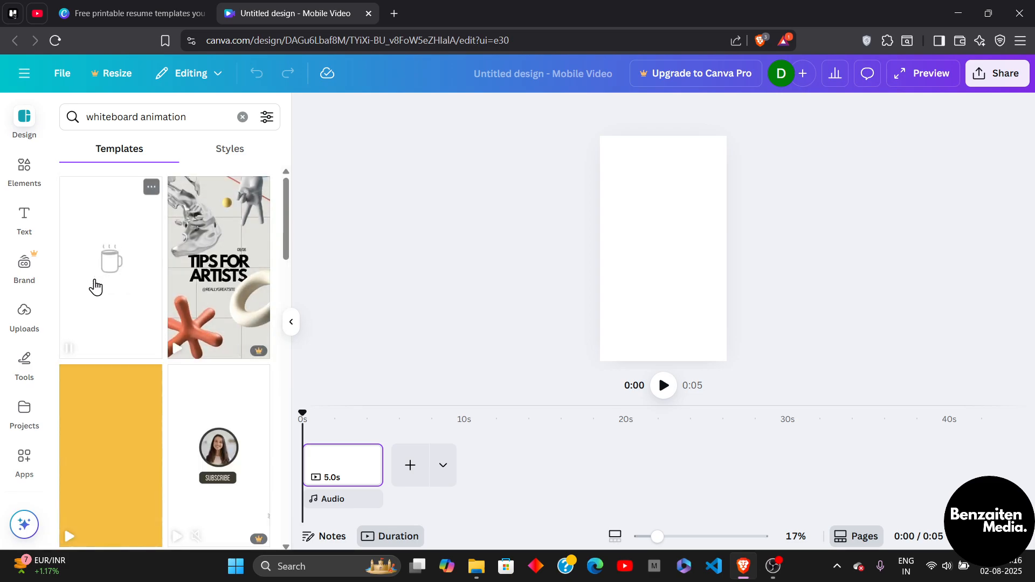
{"action": "left_click_drag", "start_coordinate": [102, 299], "coordinate": [326, 464]}
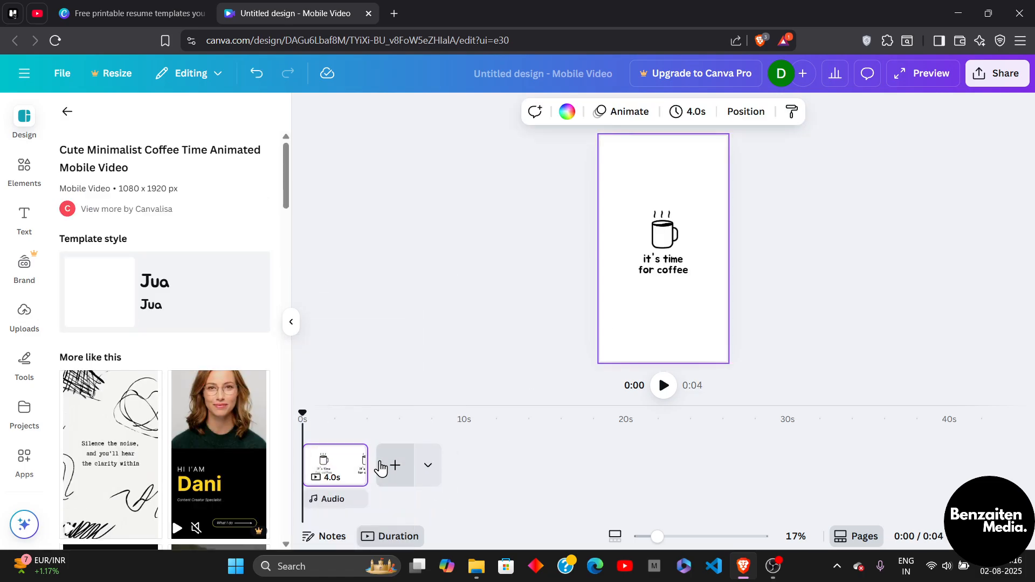
- Extend the coffee page's duration on the timeline to about 12.1 s and play the video
{"action": "left_click_drag", "start_coordinate": [365, 465], "coordinate": [497, 465]}
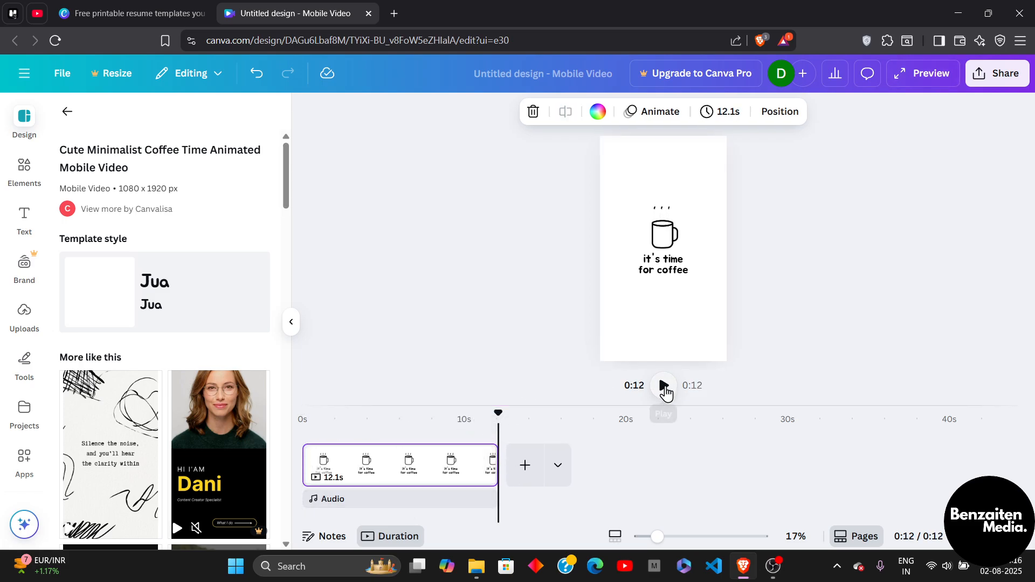
{"action": "left_click", "coordinate": [664, 386]}
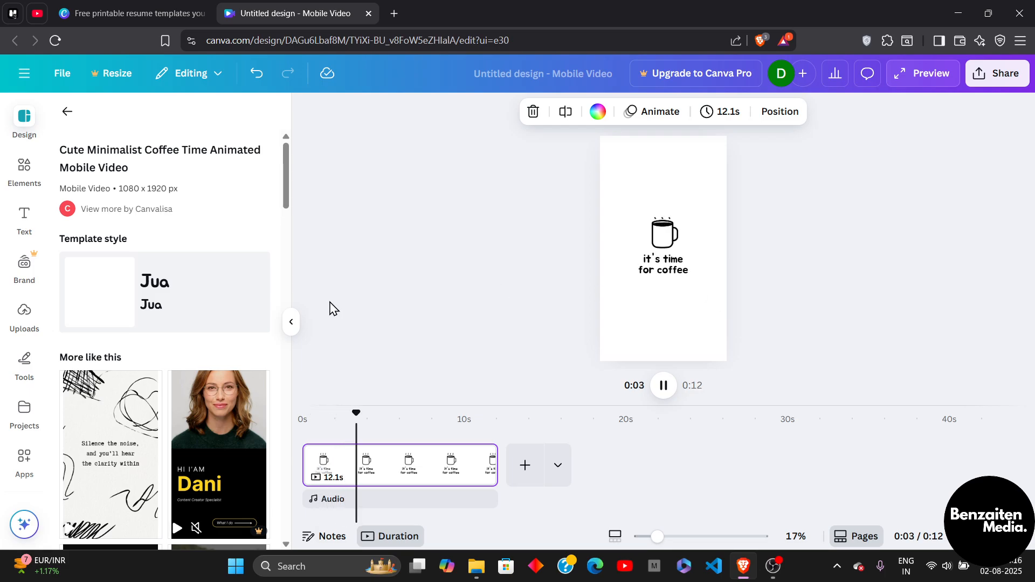
- Examine the available page animation styles and the coffee page's layers
{"action": "left_click", "coordinate": [645, 116]}
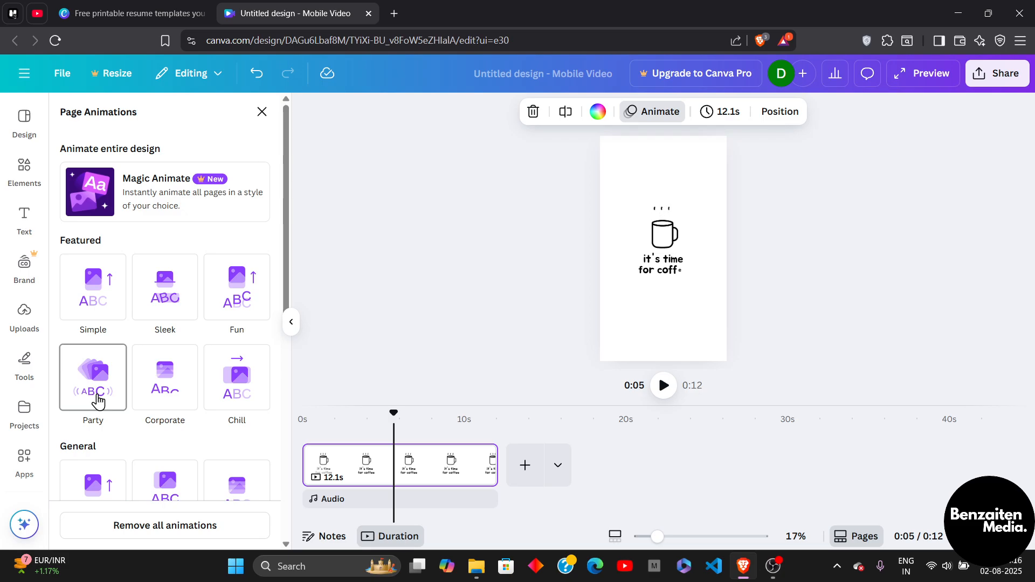
{"action": "scroll", "coordinate": [97, 400], "scroll_direction": "down", "scroll_amount": 4}
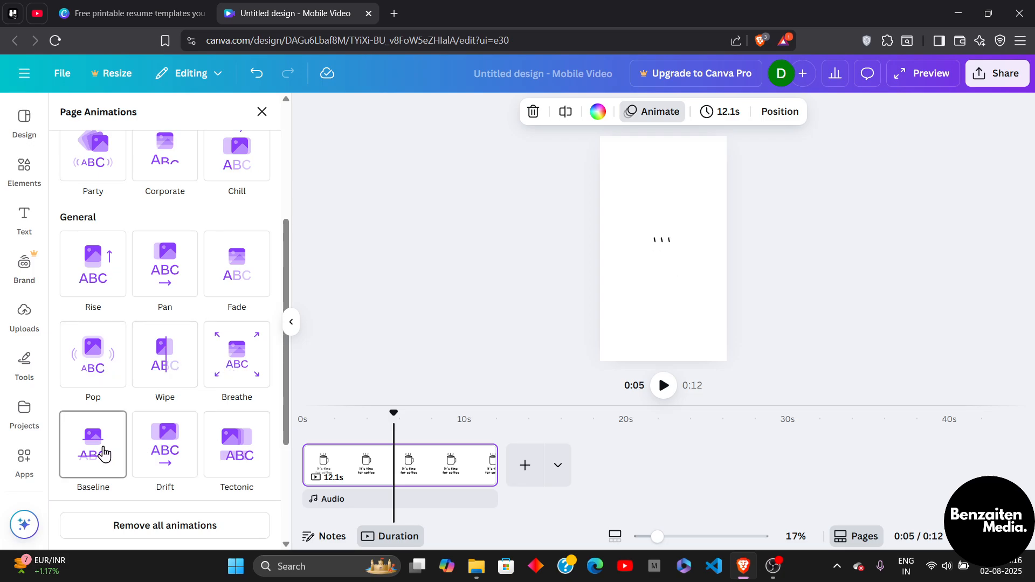
{"action": "scroll", "coordinate": [186, 463], "scroll_direction": "down", "scroll_amount": 3}
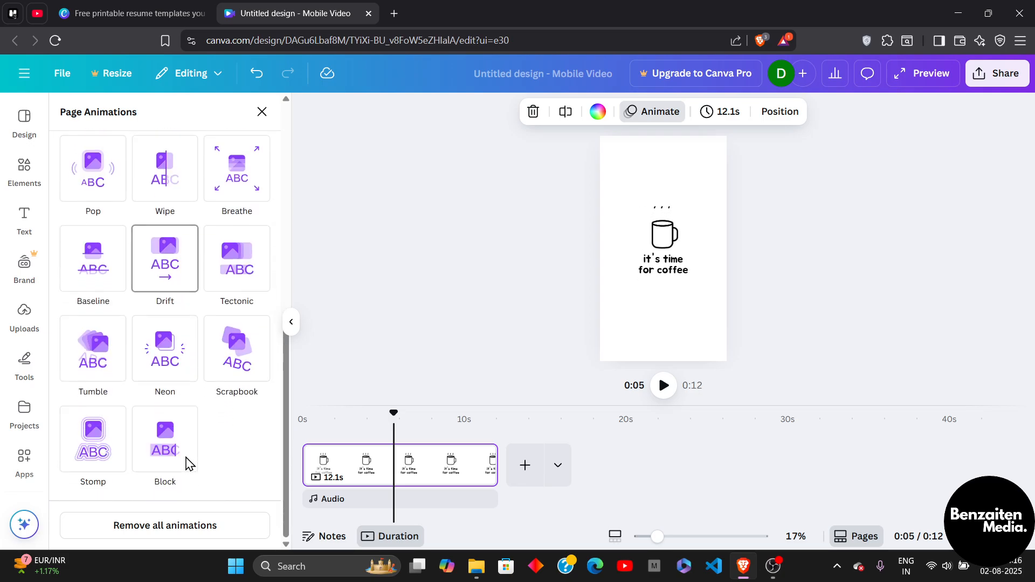
{"action": "scroll", "coordinate": [199, 345], "scroll_direction": "up", "scroll_amount": 2}
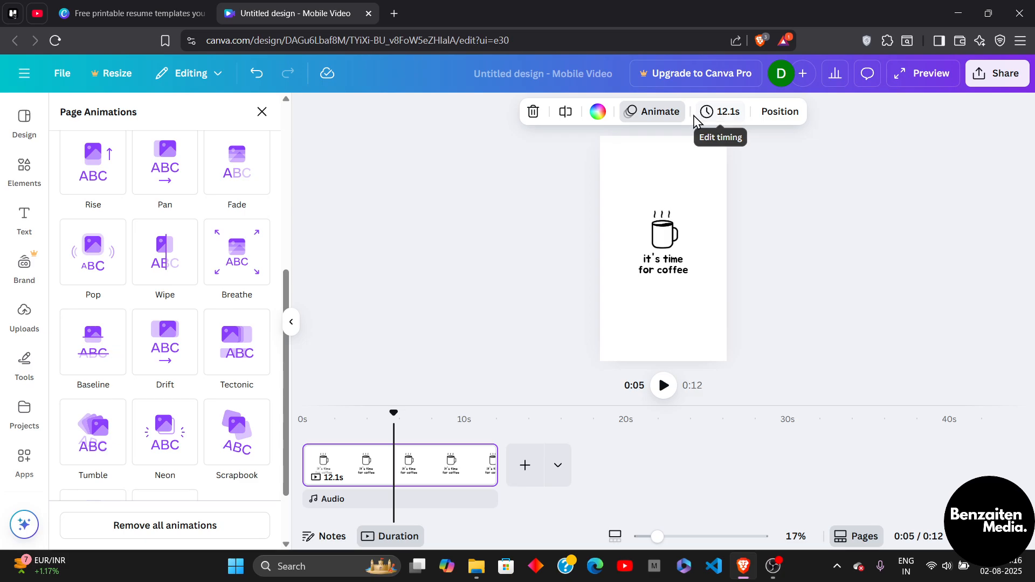
{"action": "left_click", "coordinate": [789, 114]}
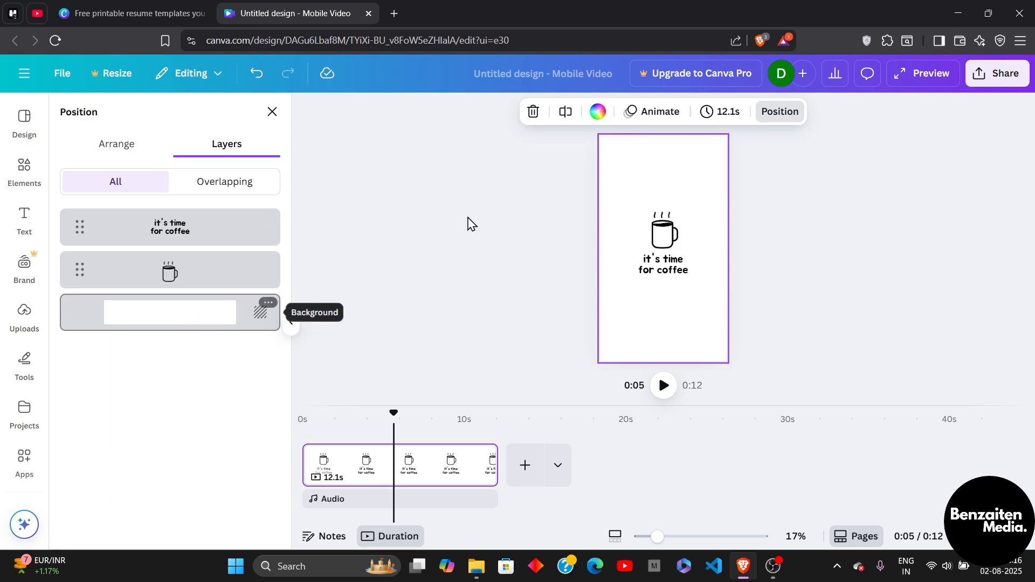
- Try black, white, grey, dark blue and light grey as the page's solid background colour and preview the video
{"action": "left_click", "coordinate": [596, 115]}
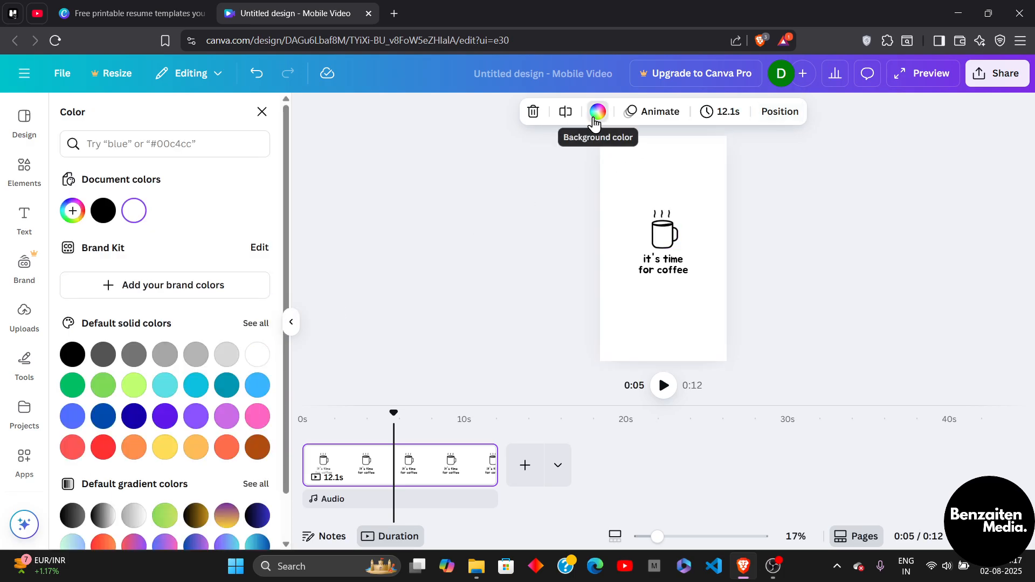
{"action": "left_click", "coordinate": [97, 214]}
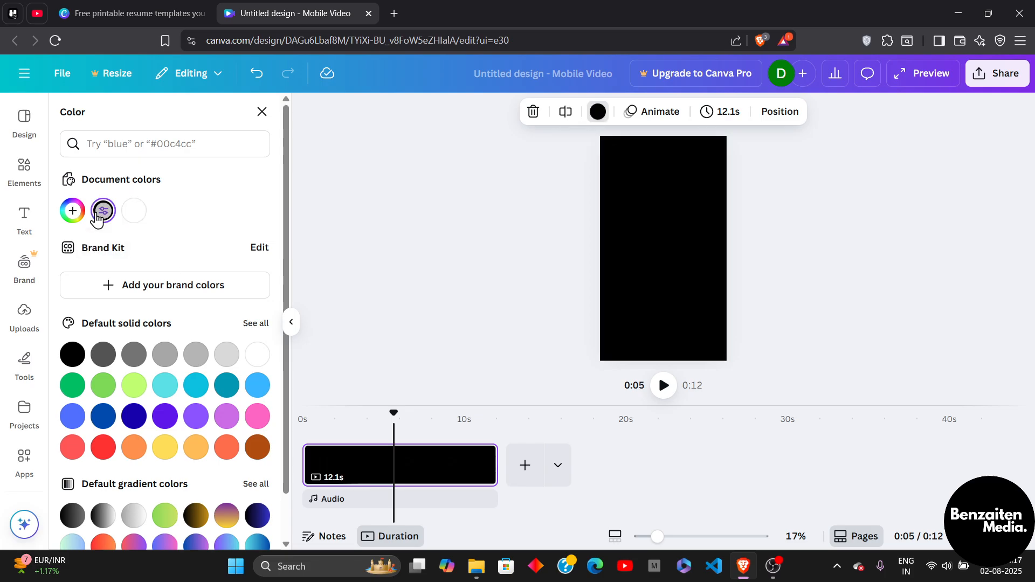
{"action": "left_click", "coordinate": [132, 214]}
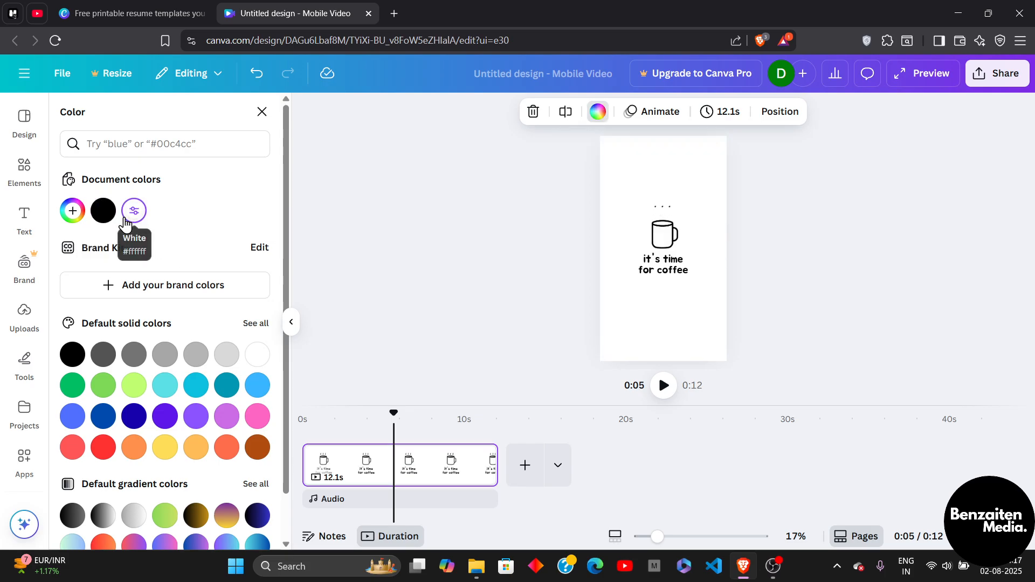
{"action": "left_click", "coordinate": [127, 356]}
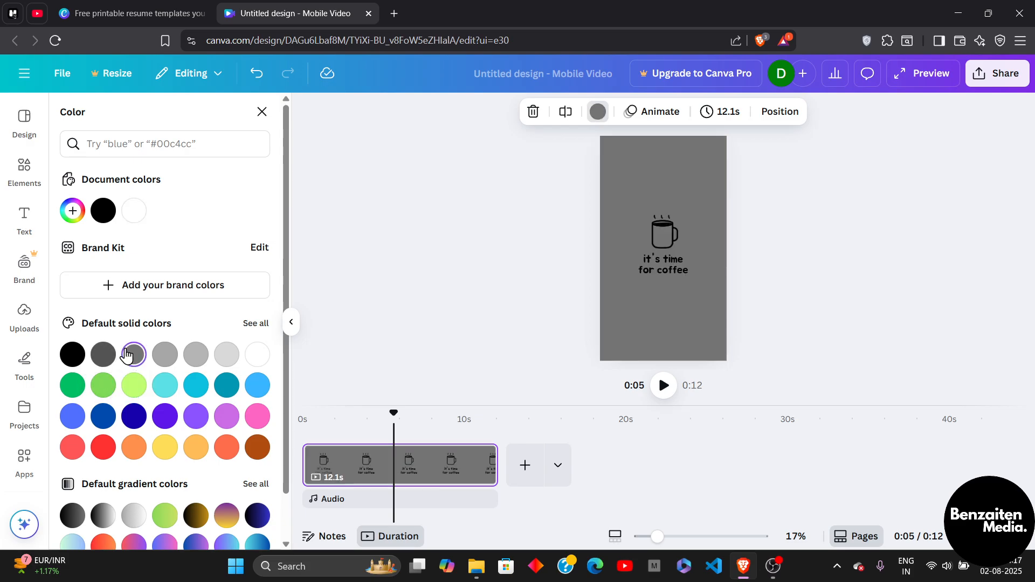
{"action": "left_click", "coordinate": [135, 418]}
{"action": "scroll", "coordinate": [92, 429], "scroll_direction": "down", "scroll_amount": 1}
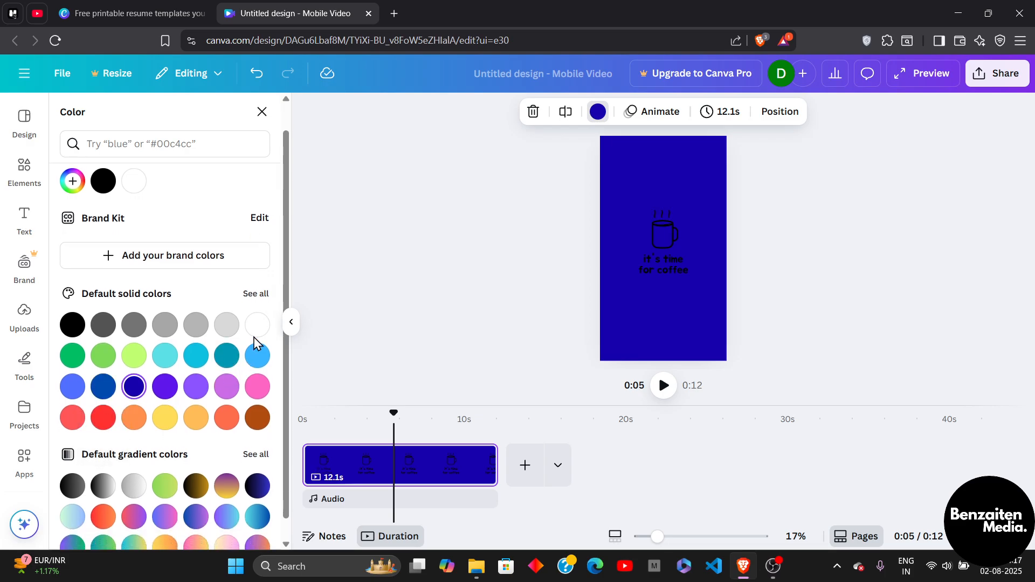
{"action": "left_click", "coordinate": [227, 326]}
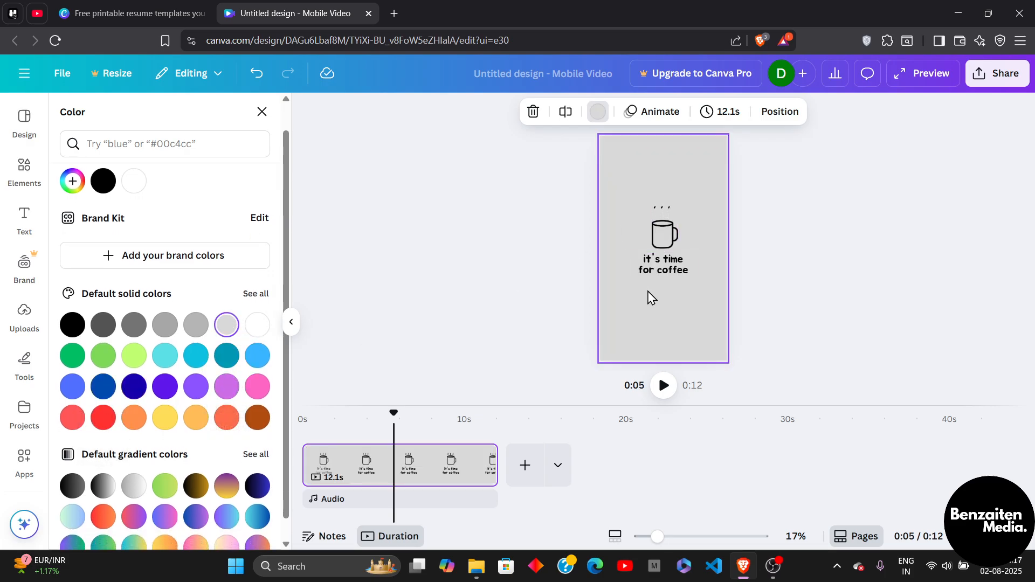
{"action": "left_click", "coordinate": [664, 396]}
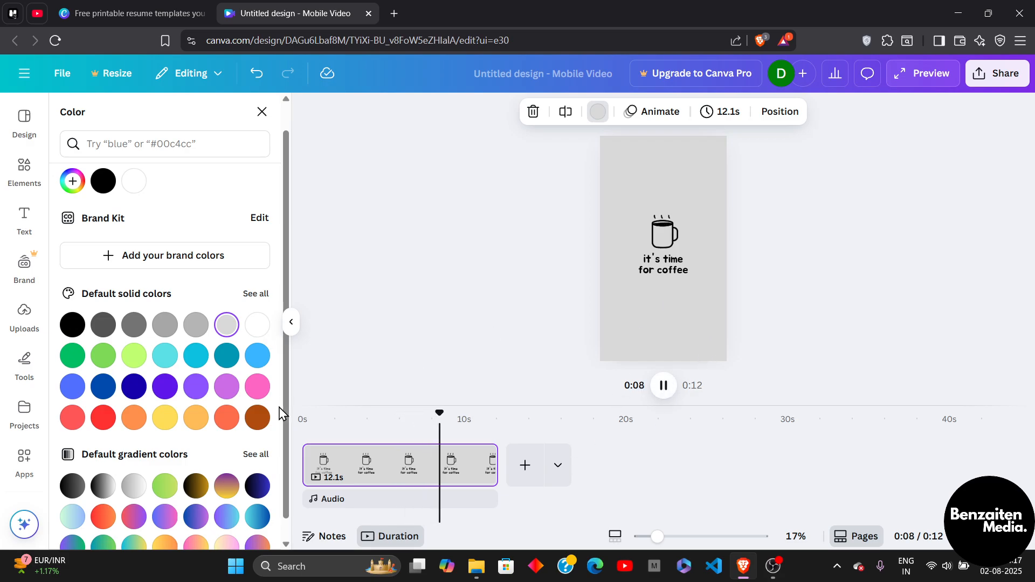
- Set the page background to the light grey-to-white gradient and finish the colour selection
{"action": "scroll", "coordinate": [218, 397], "scroll_direction": "down", "scroll_amount": 1}
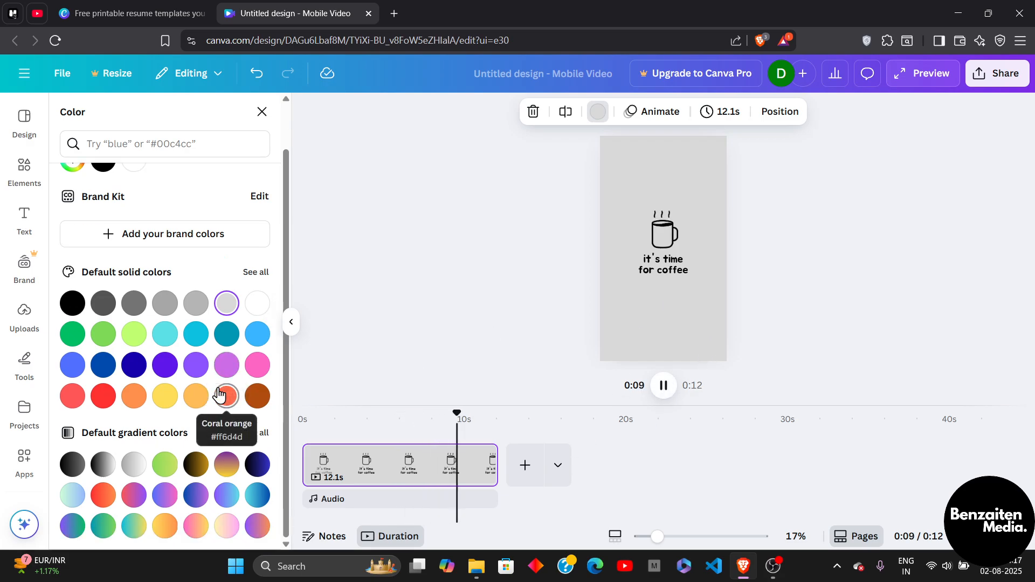
{"action": "left_click", "coordinate": [103, 469]}
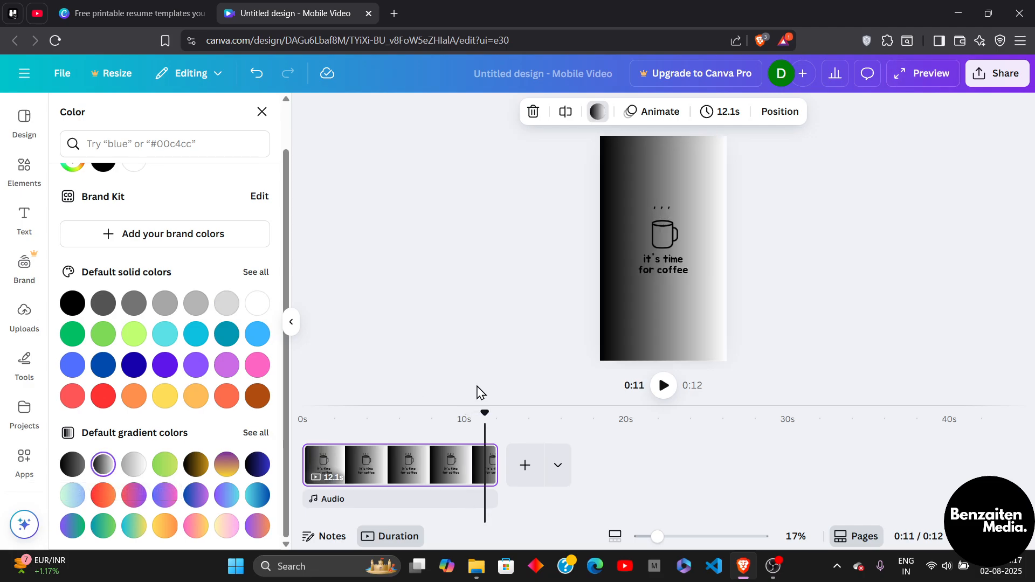
{"action": "left_click", "coordinate": [134, 469]}
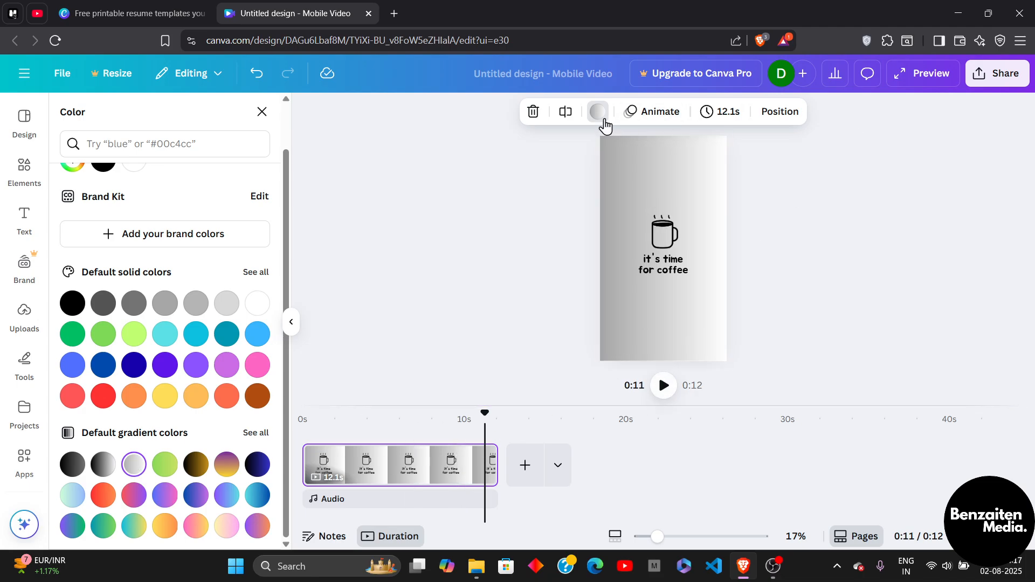
{"action": "left_click", "coordinate": [263, 115]}
- Browse the templates similar to the coffee template and return to the general template list
{"action": "scroll", "coordinate": [243, 331], "scroll_direction": "down", "scroll_amount": 8}
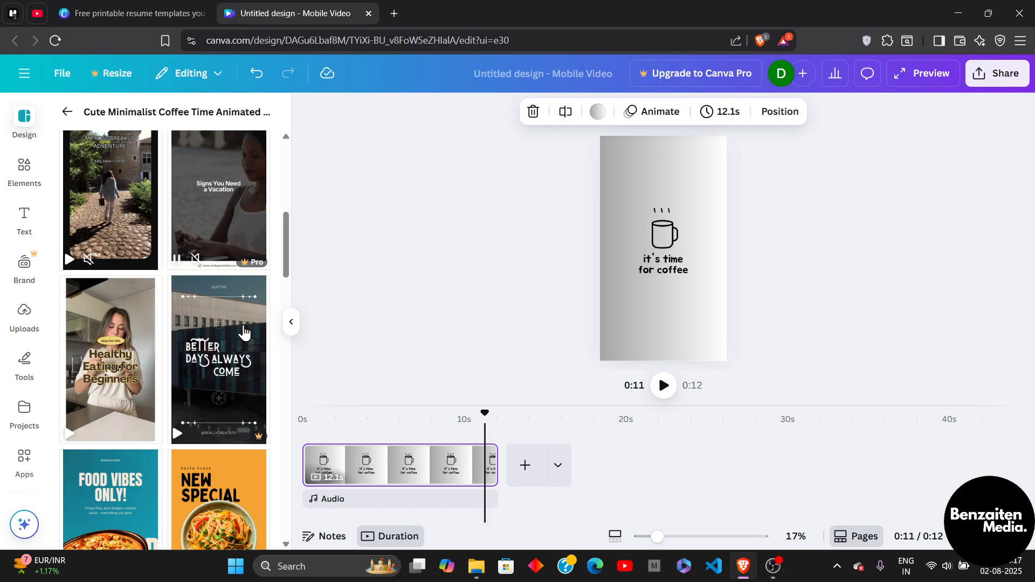
{"action": "scroll", "coordinate": [110, 367], "scroll_direction": "down", "scroll_amount": 5}
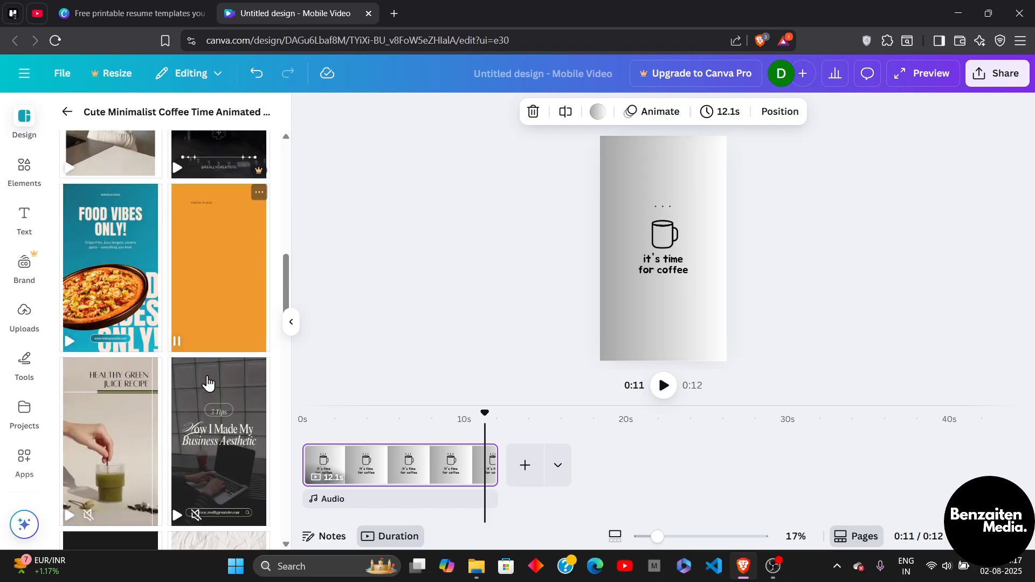
{"action": "scroll", "coordinate": [207, 383], "scroll_direction": "down", "scroll_amount": 5}
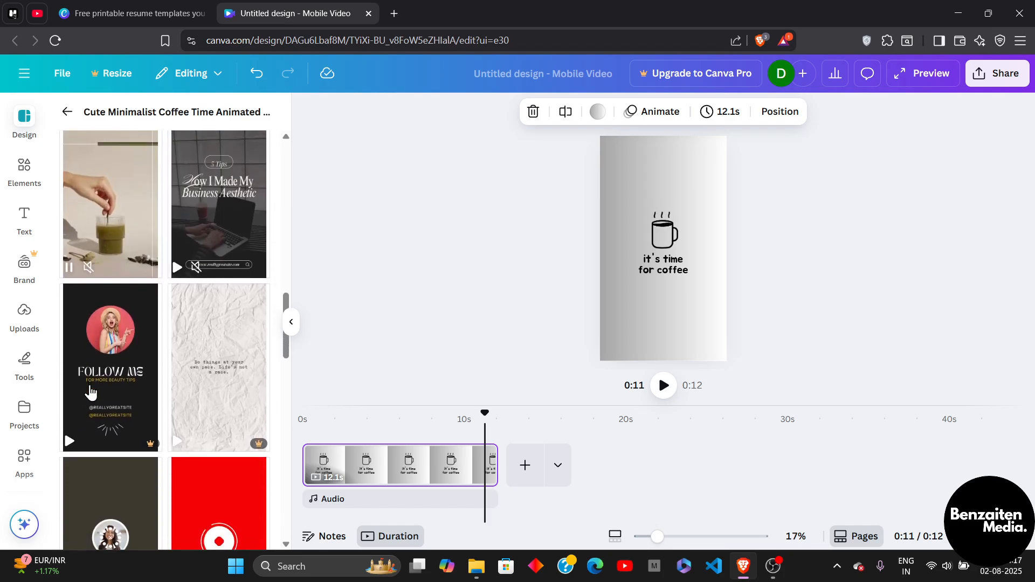
{"action": "scroll", "coordinate": [173, 250], "scroll_direction": "up", "scroll_amount": 15}
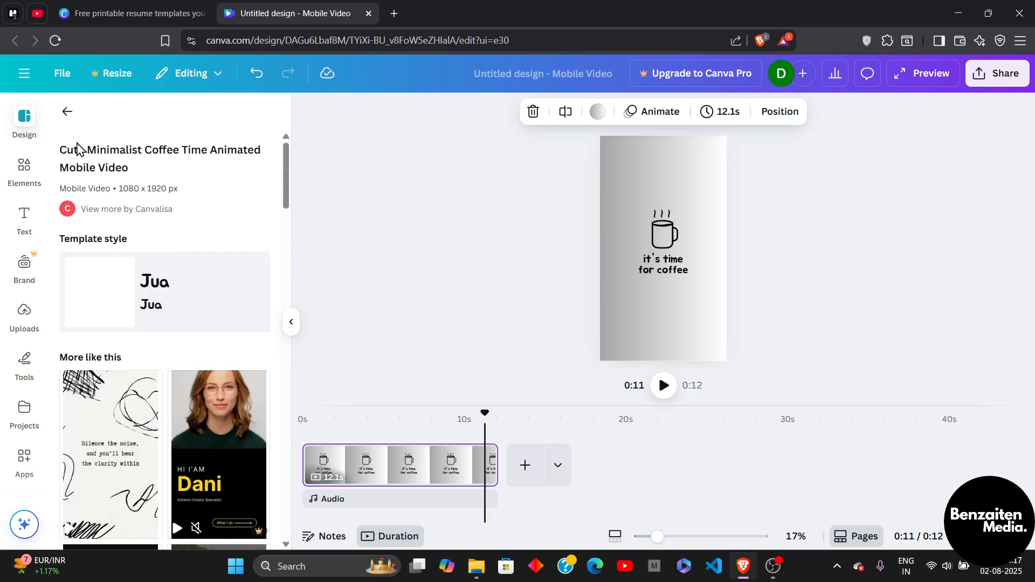
{"action": "left_click", "coordinate": [67, 113]}
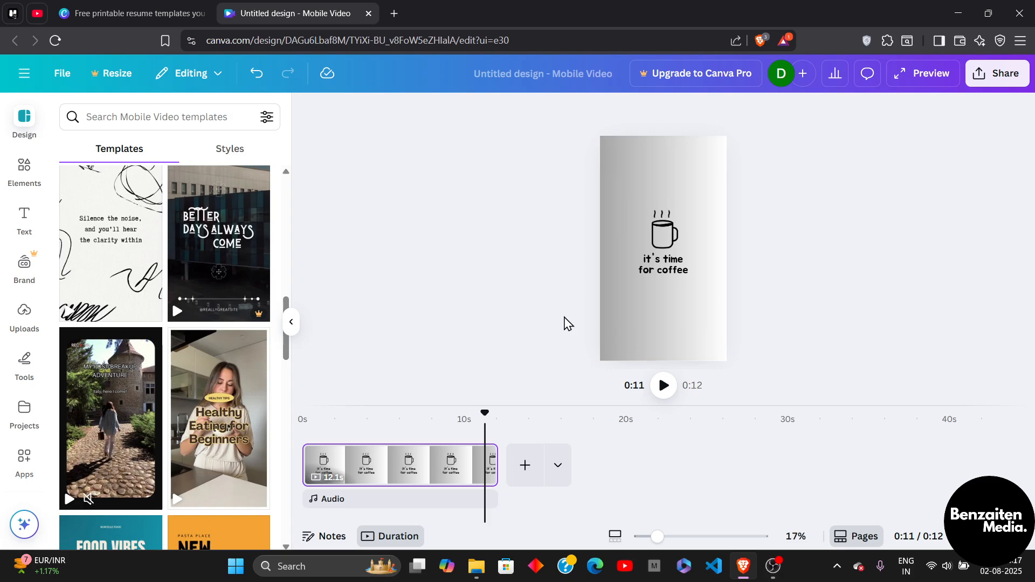
- Delete the "it's time for coffee" text from under the mug
{"action": "left_click", "coordinate": [672, 274]}
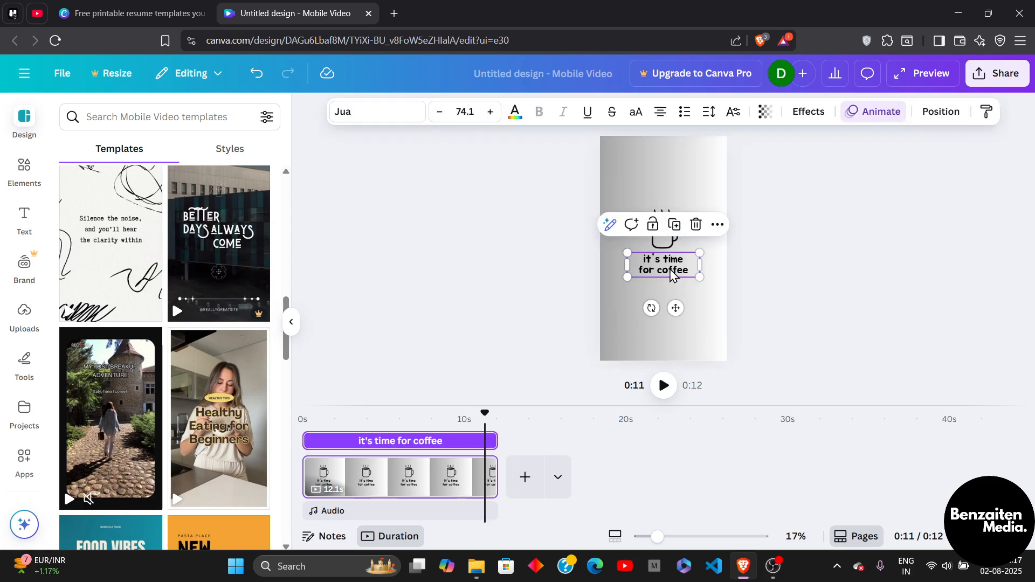
{"action": "key", "text": "Delete"}
{"action": "left_click", "coordinate": [658, 268]}
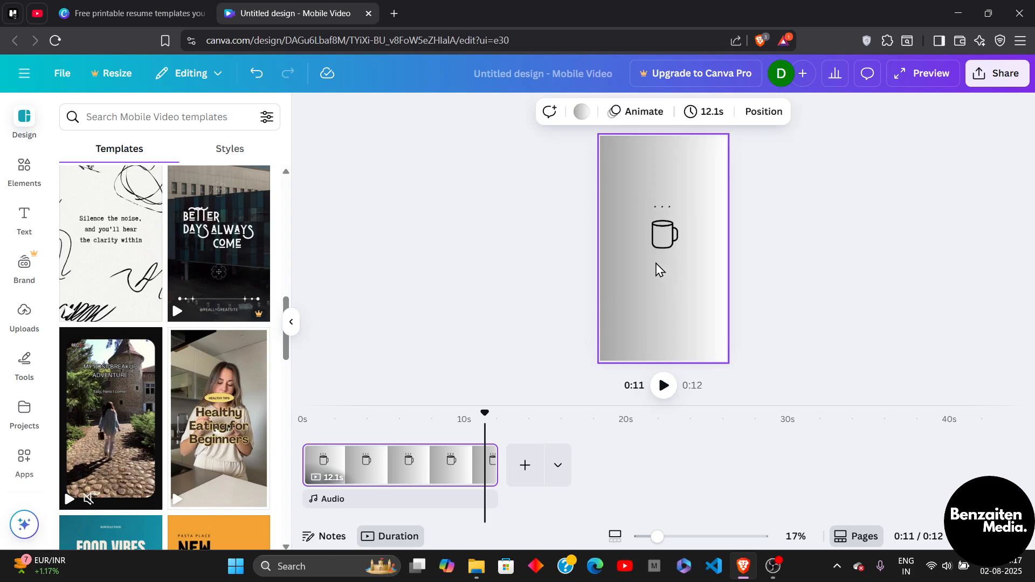
- Add a text box to the page and move the mug illustration up above it
{"action": "key", "text": "t"}
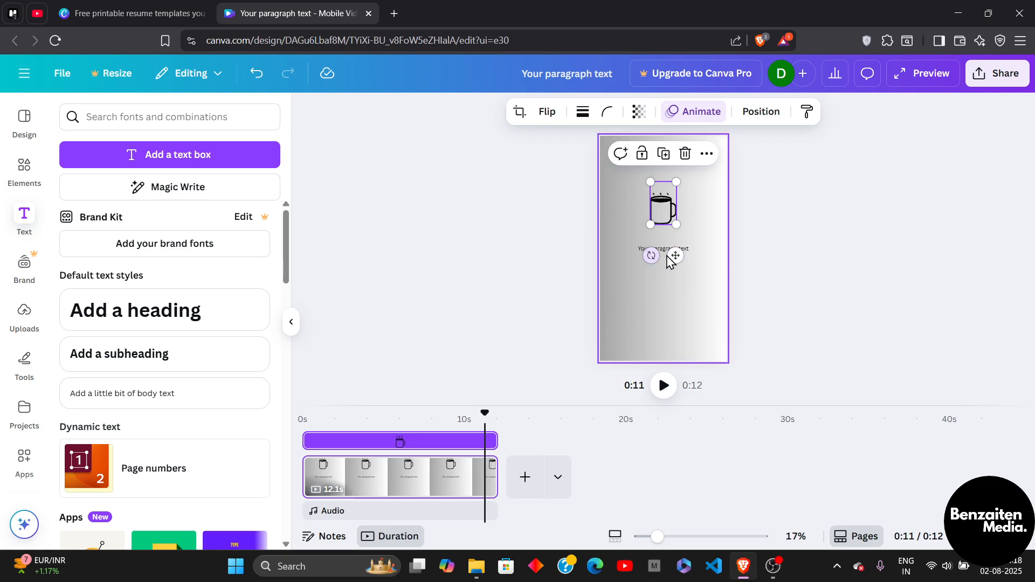
{"action": "mouse_move", "coordinate": [673, 254]}
{"action": "left_mouse_down"}
{"action": "mouse_move", "coordinate": [659, 289]}
{"action": "mouse_move", "coordinate": [675, 247]}
{"action": "left_mouse_up"}
{"action": "left_click", "coordinate": [662, 282]}
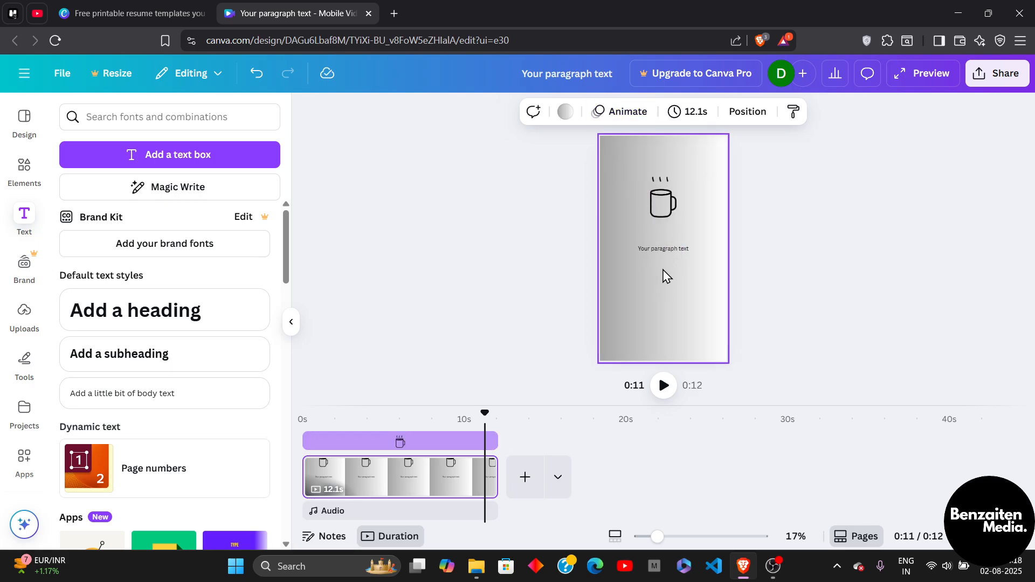
- Replace the placeholder text under the mug with "Hello everyone" at size 57.5 and centre it on the page
{"action": "left_click", "coordinate": [664, 251]}
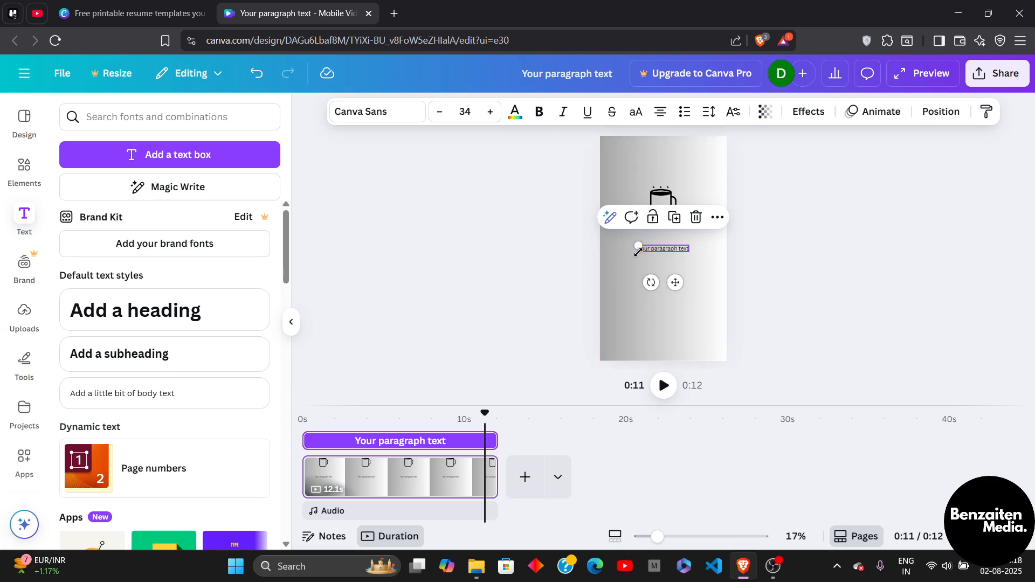
{"action": "left_click_drag", "start_coordinate": [638, 246], "coordinate": [616, 239]}
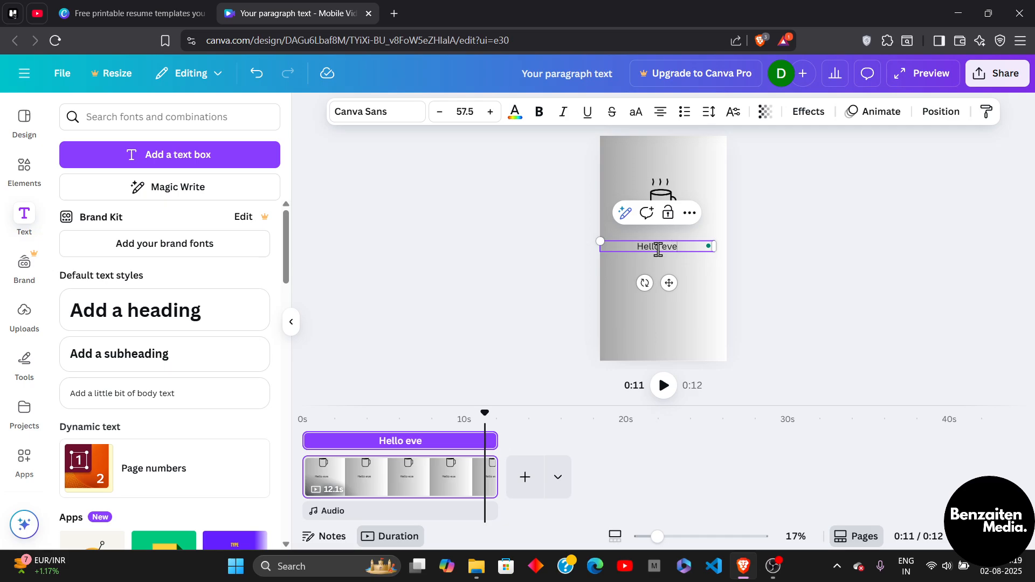
{"action": "type", "text": "ryine"}
{"action": "key", "text": "BackSpace"}
{"action": "key", "text": "BackSpace"}
{"action": "key", "text": "BackSpace"}
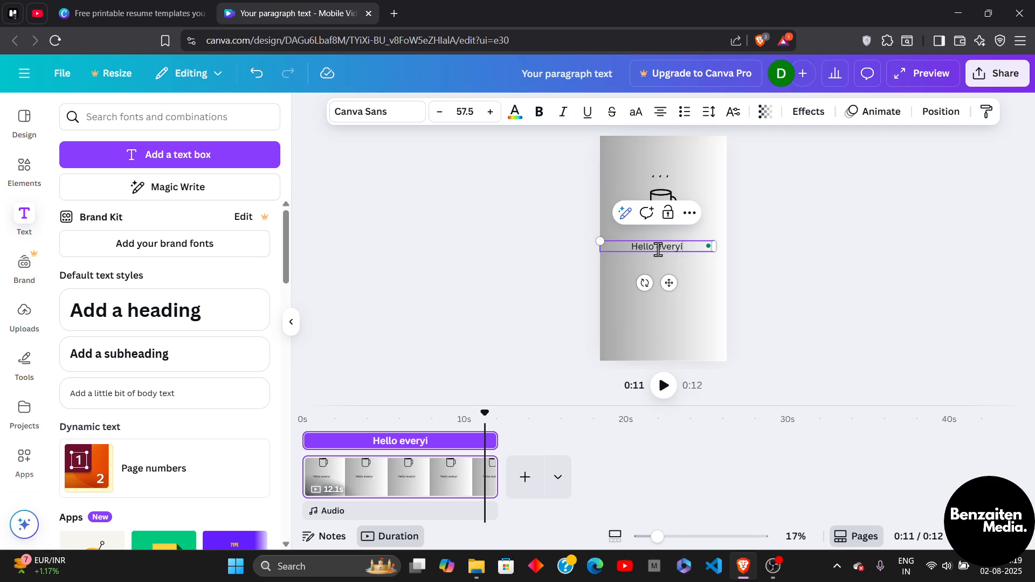
{"action": "type", "text": "one"}
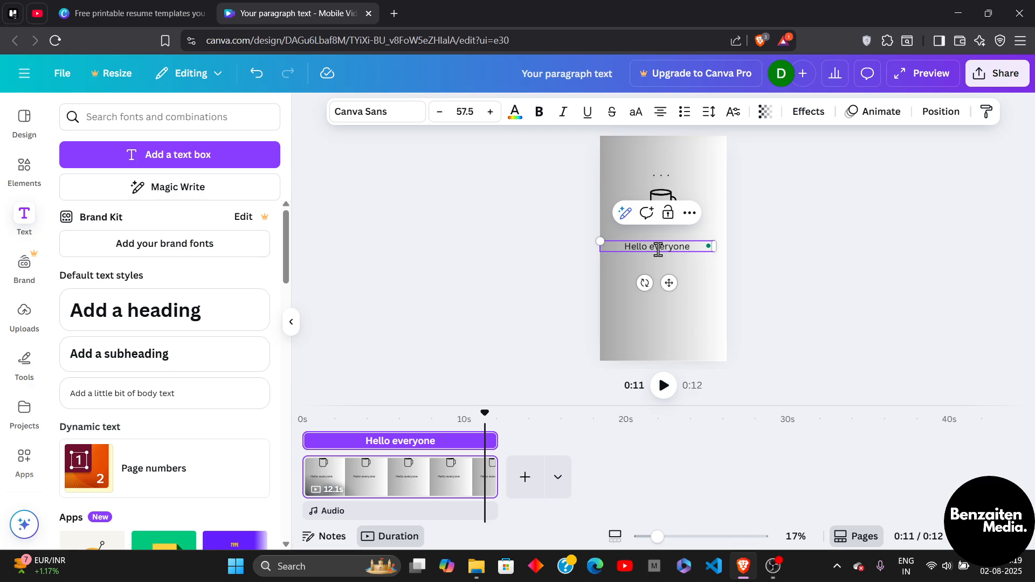
{"action": "key", "text": "Return"}
{"action": "left_click", "coordinate": [818, 286]}
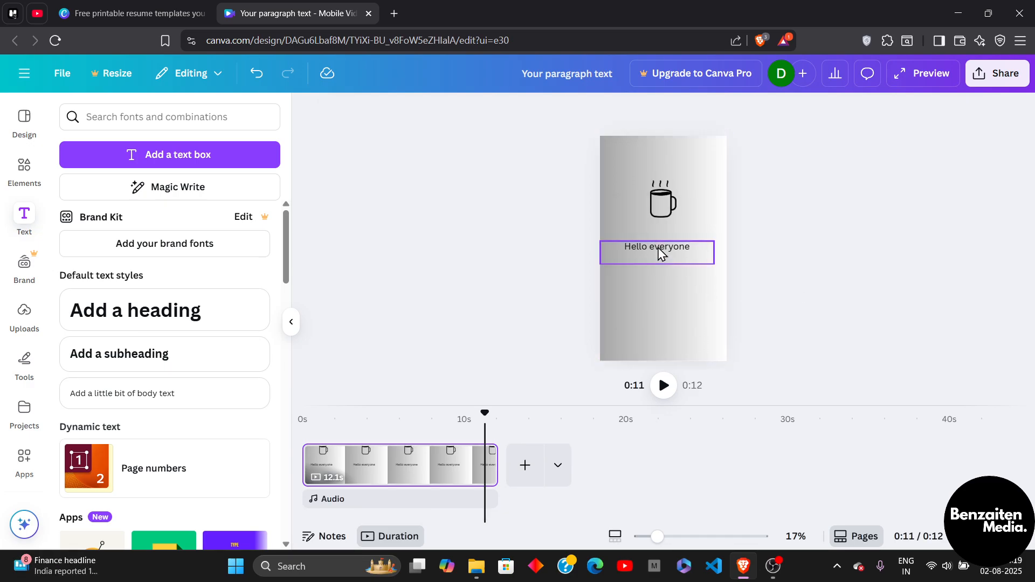
{"action": "left_click_drag", "start_coordinate": [661, 251], "coordinate": [664, 249]}
{"action": "left_click", "coordinate": [785, 254]}
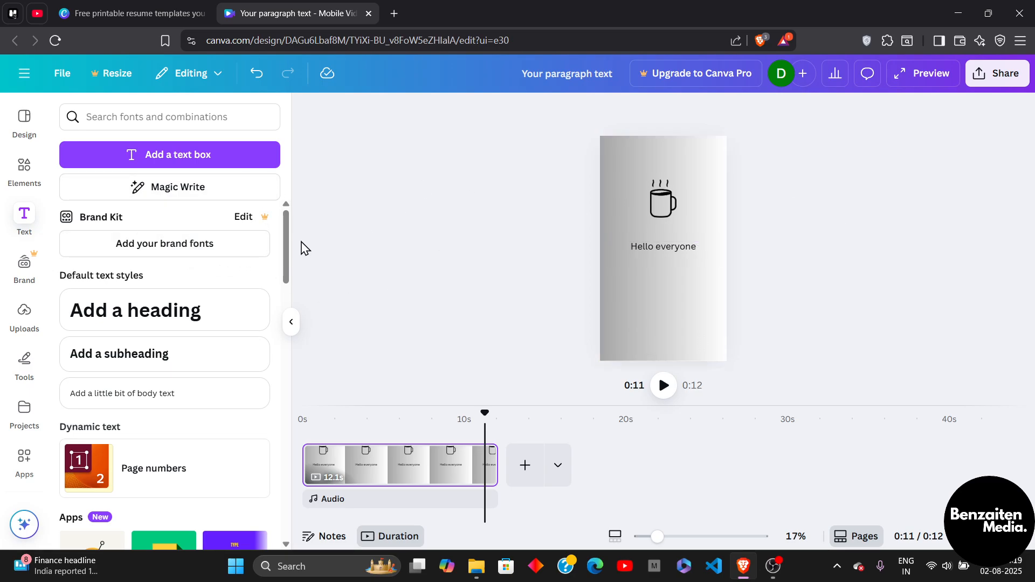
- Add the "brand IDENTITY" font combination to the page and place it below the "Hello everyone" text
{"action": "scroll", "coordinate": [157, 365], "scroll_direction": "down", "scroll_amount": 1}
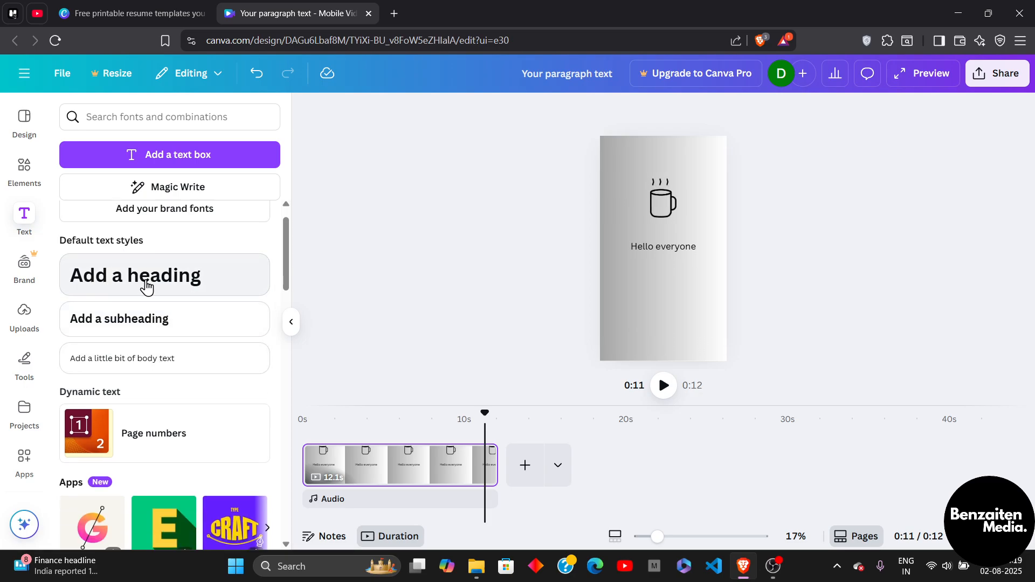
{"action": "scroll", "coordinate": [145, 313], "scroll_direction": "down", "scroll_amount": 6}
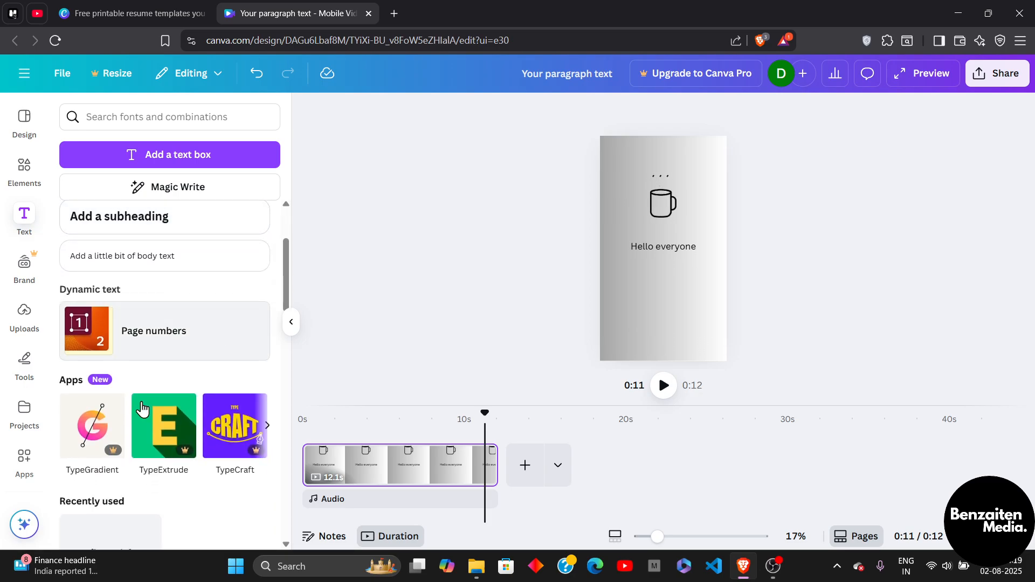
{"action": "scroll", "coordinate": [145, 312], "scroll_direction": "down", "scroll_amount": 4}
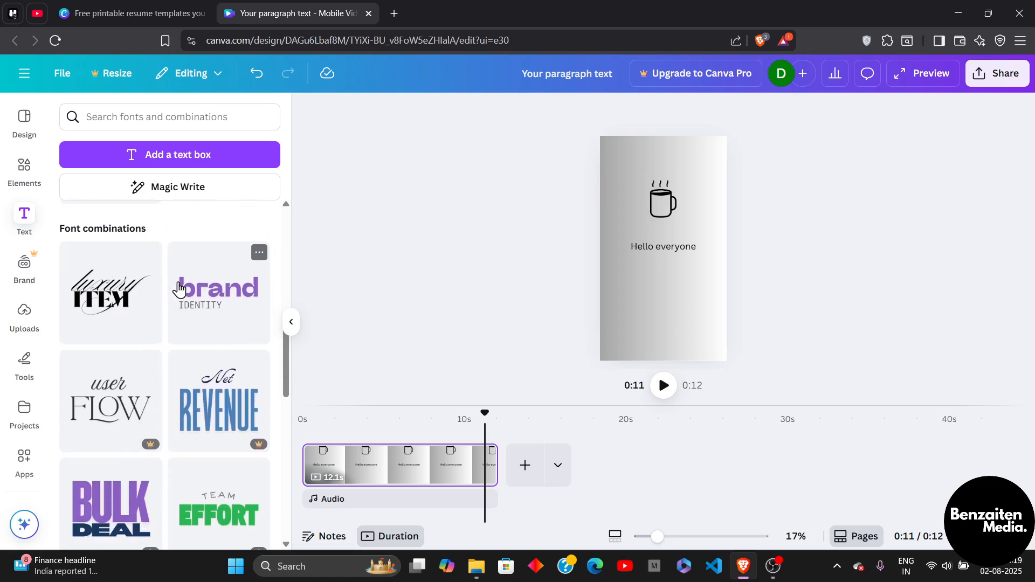
{"action": "left_click_drag", "start_coordinate": [224, 294], "coordinate": [386, 470]}
{"action": "left_click", "coordinate": [665, 250]}
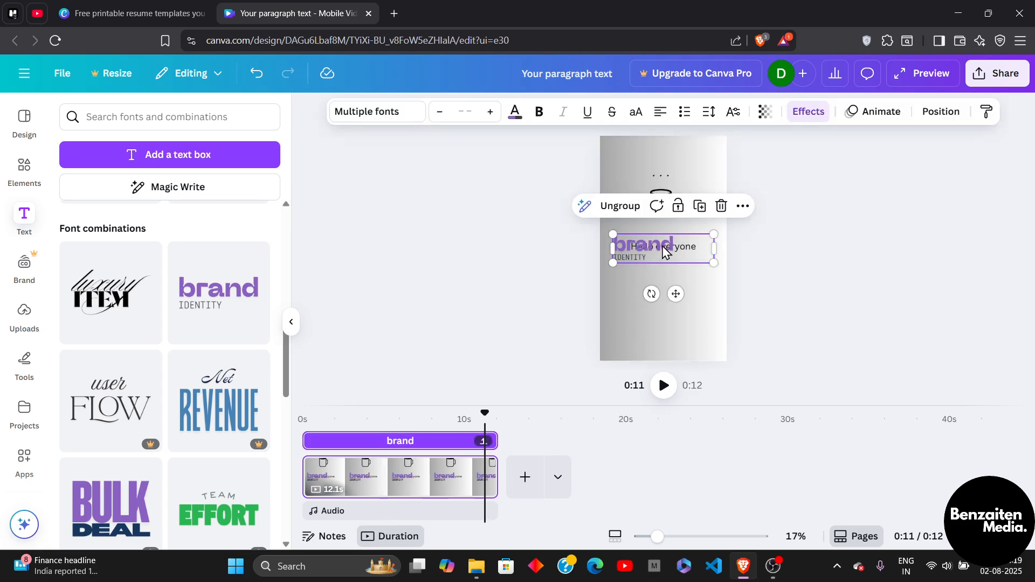
{"action": "left_click_drag", "start_coordinate": [661, 264], "coordinate": [659, 294]}
- Delete both lines of the "brand IDENTITY" combination and add the "luxury ITEM" font combination in its place
{"action": "left_click", "coordinate": [672, 286]}
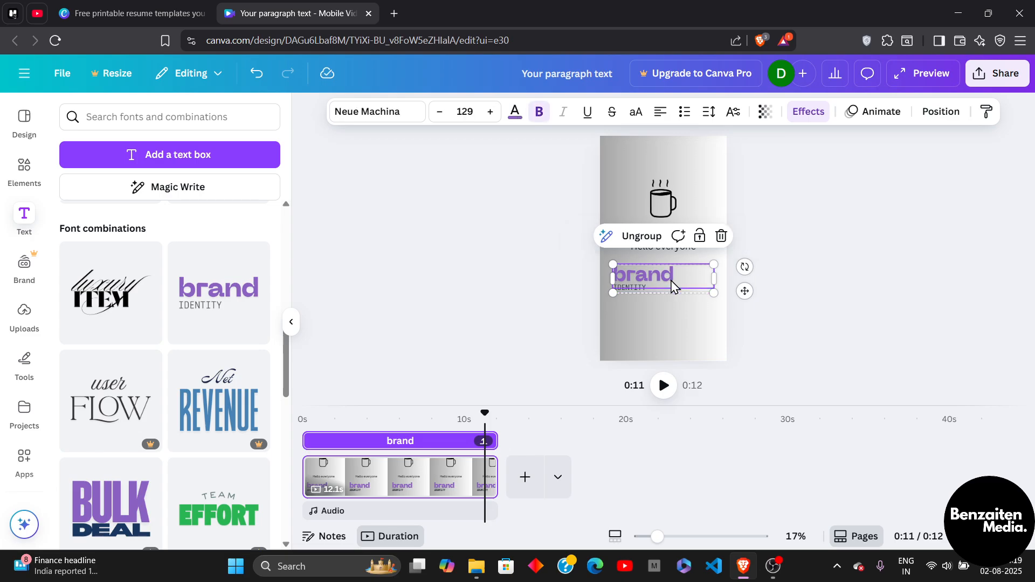
{"action": "key", "text": "Delete"}
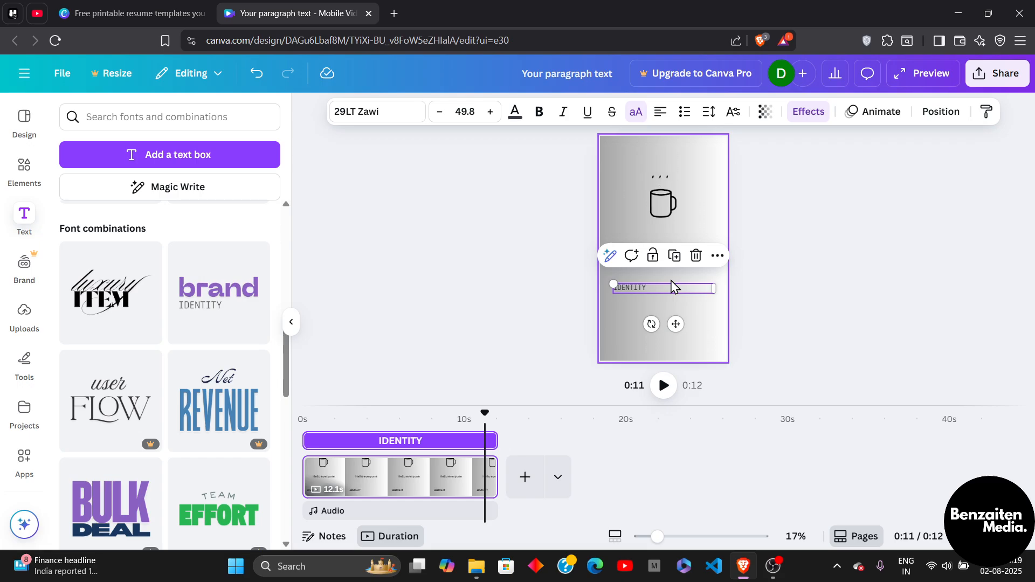
{"action": "double_click", "coordinate": [649, 288]}
{"action": "key", "text": "BackSpace"}
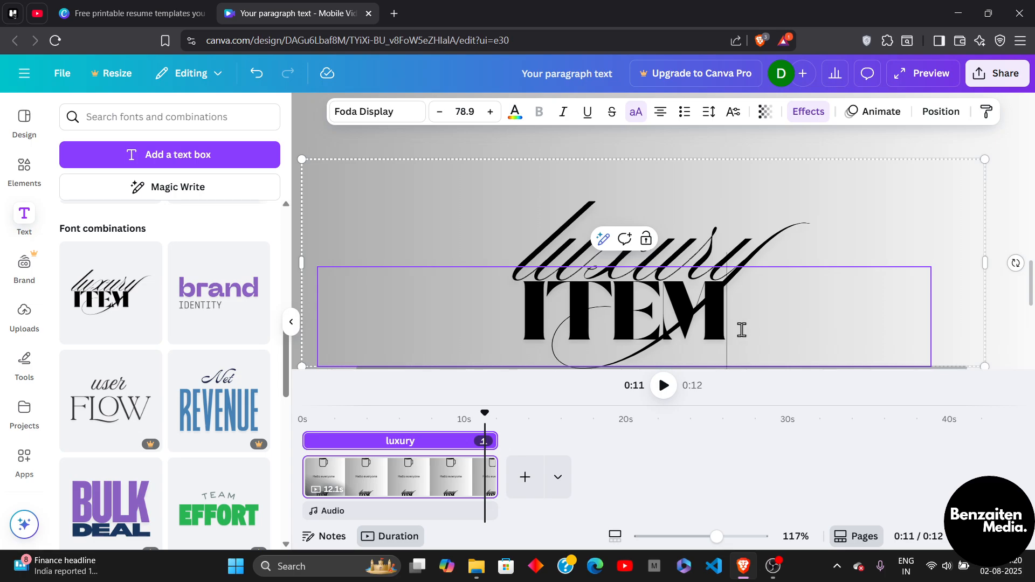
- Replace the word "ITEM" in the font combination with "HELLO"
{"action": "key", "text": "BackSpace"}
{"action": "key", "text": "BackSpace"}
{"action": "key", "text": "BackSpace"}
{"action": "key", "text": "BackSpace"}
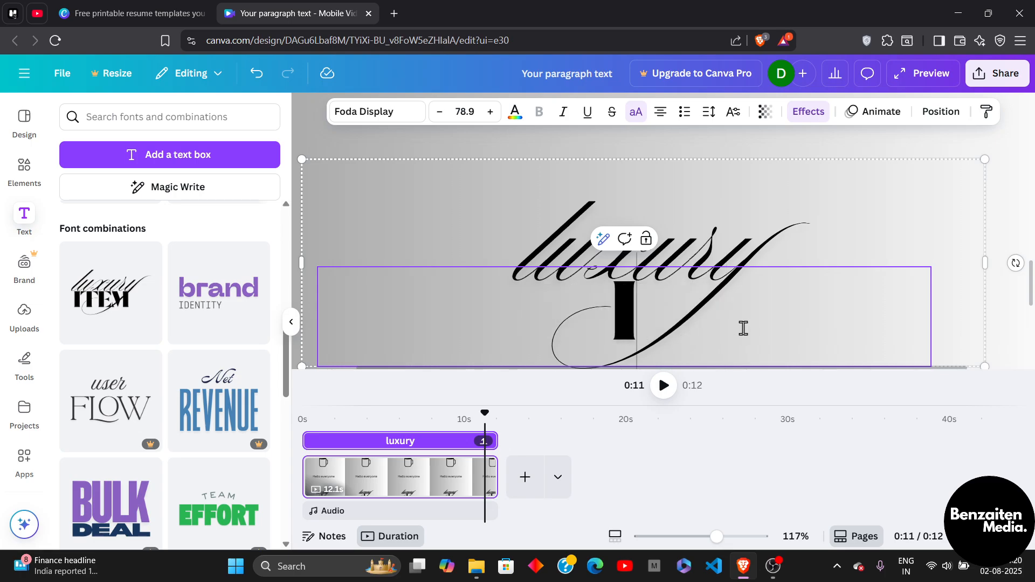
{"action": "type", "text": "H"}
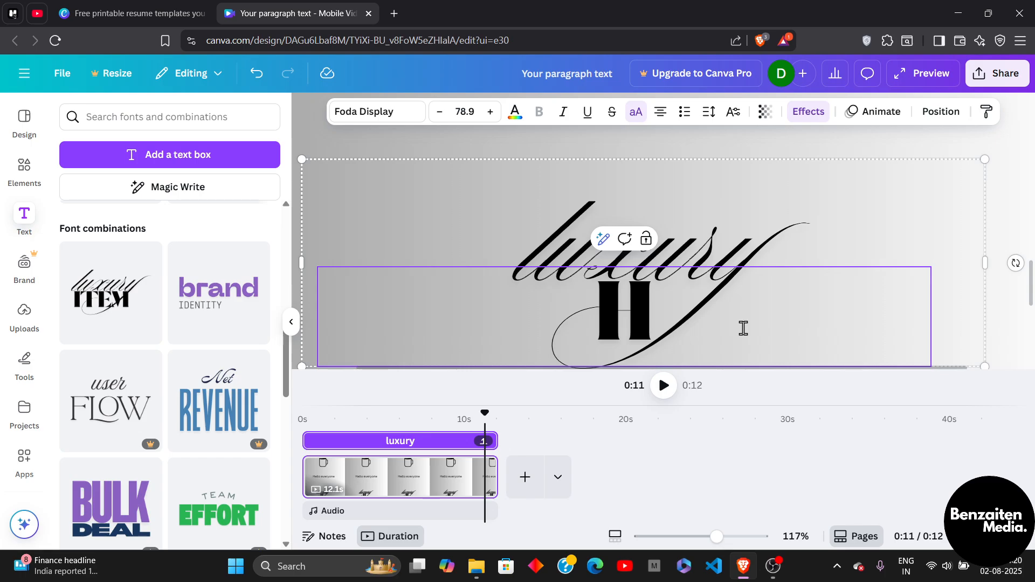
{"action": "type", "text": "ELLO"}
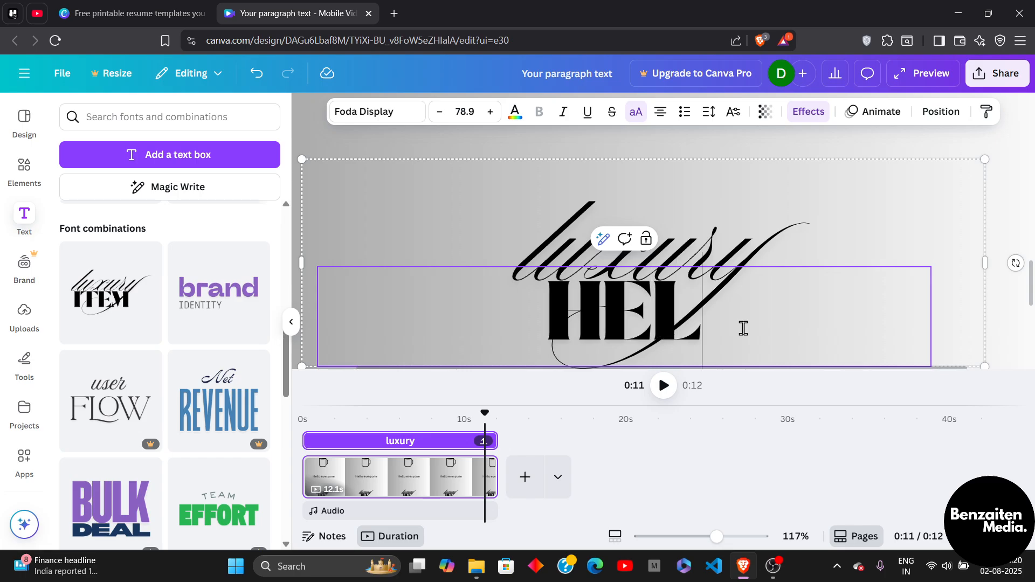
- Replace the script word "luxury" above "HELLO" with "Heyyy" and finish editing the text
{"action": "left_click", "coordinate": [758, 261]}
{"action": "double_click", "coordinate": [757, 245]}
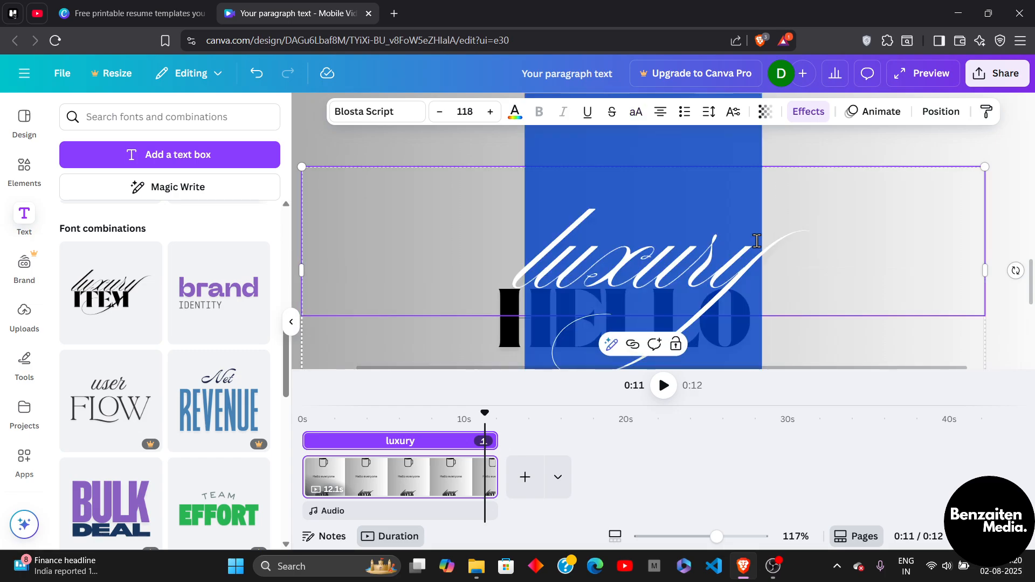
{"action": "key", "text": "BackSpace"}
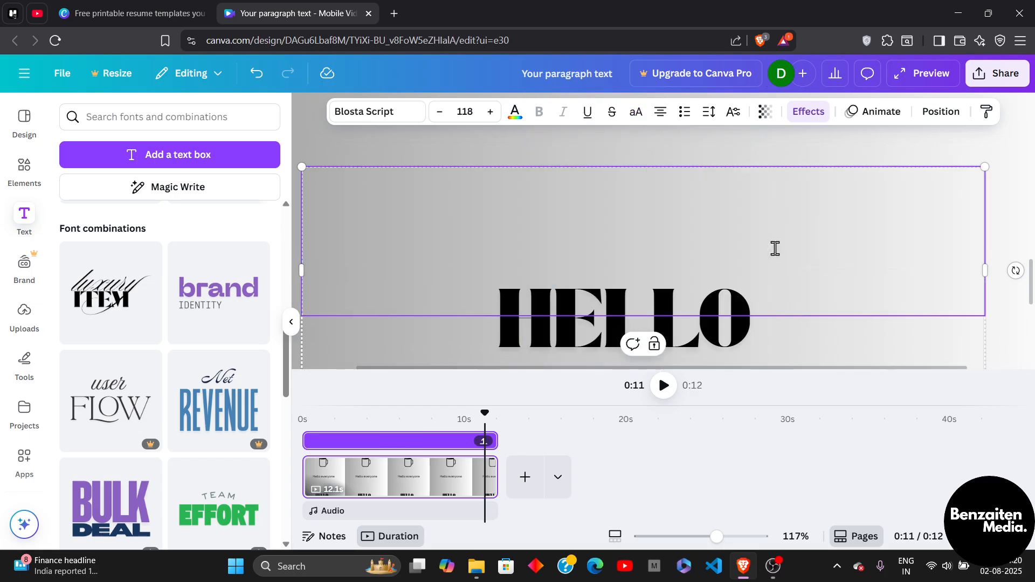
{"action": "type", "text": "Heyyy"}
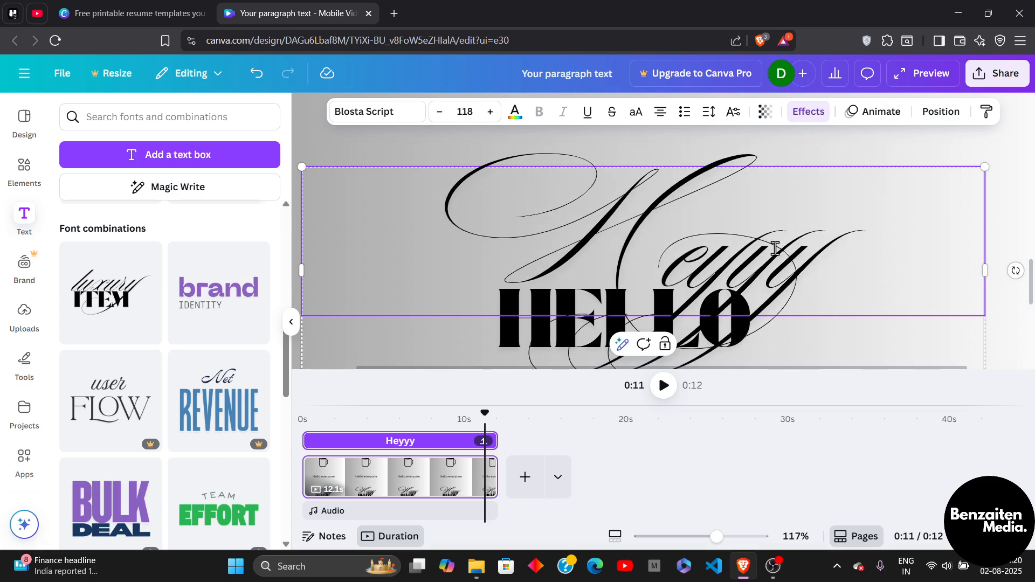
{"action": "scroll", "coordinate": [775, 249], "scroll_direction": "down", "scroll_amount": 1}
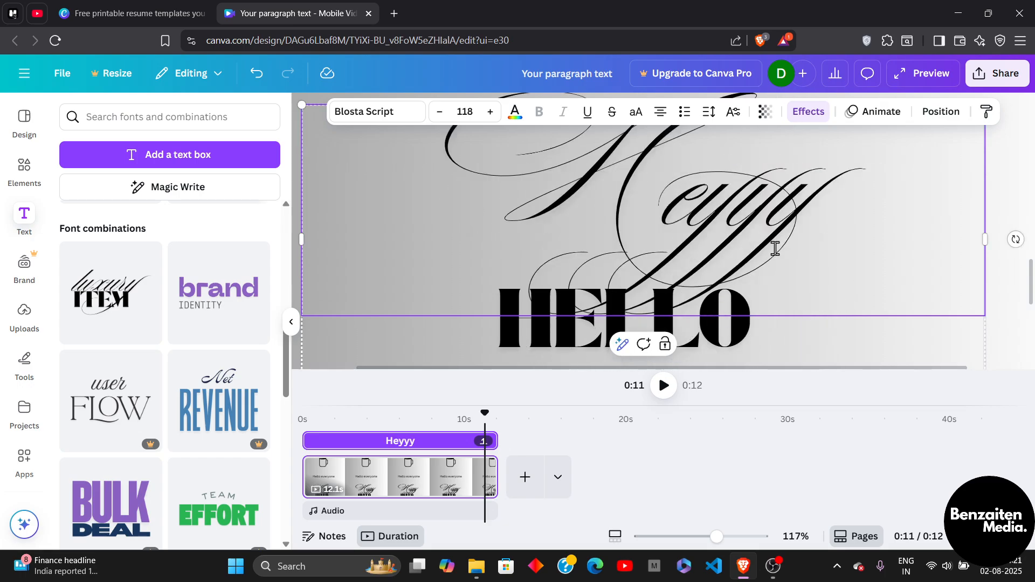
{"action": "scroll", "coordinate": [776, 249], "scroll_direction": "down", "scroll_amount": 3}
{"action": "scroll", "coordinate": [775, 249], "scroll_direction": "down", "scroll_amount": 2}
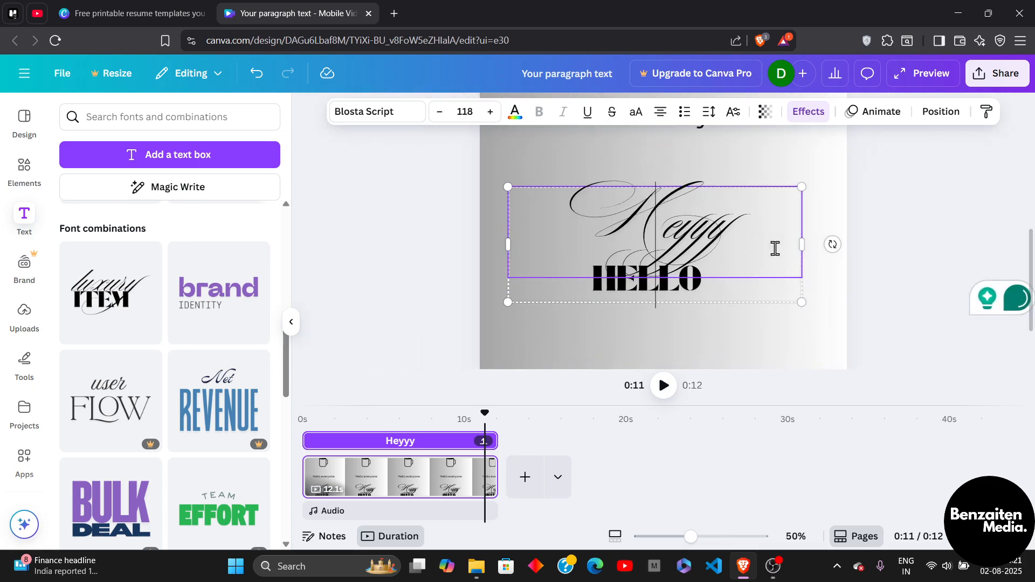
{"action": "left_click", "coordinate": [409, 281]}
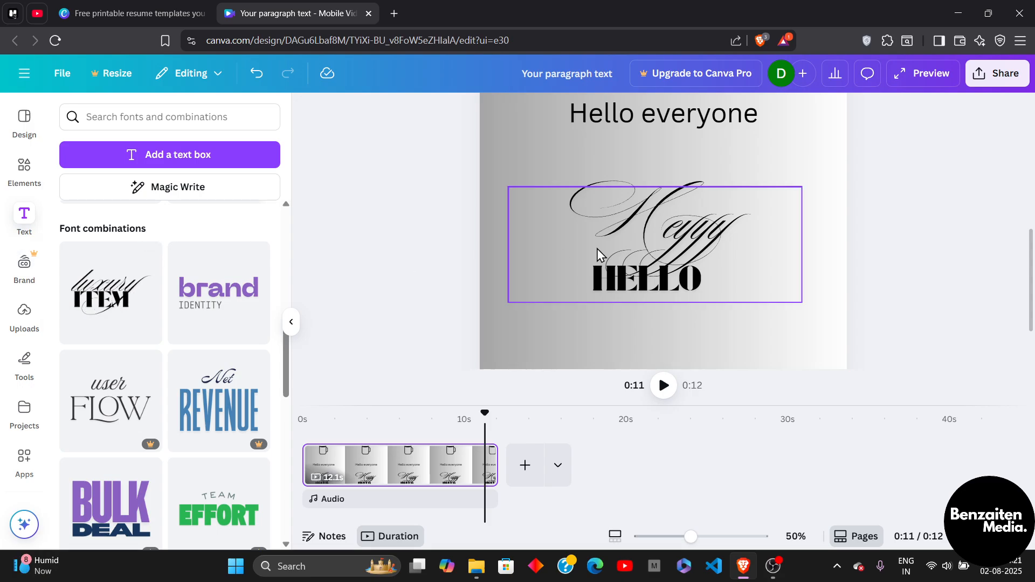
- Delete the "Hello everyone" text box between the mug and the font combination
{"action": "scroll", "coordinate": [597, 253], "scroll_direction": "up", "scroll_amount": 2}
{"action": "left_click", "coordinate": [705, 231]}
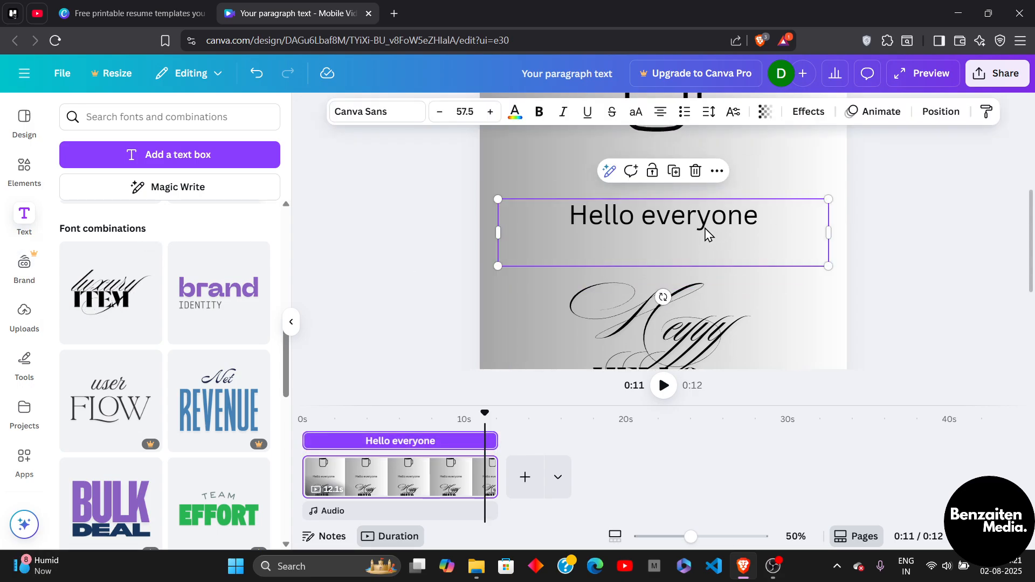
{"action": "left_click", "coordinate": [704, 227]}
{"action": "key", "text": "BackSpace"}
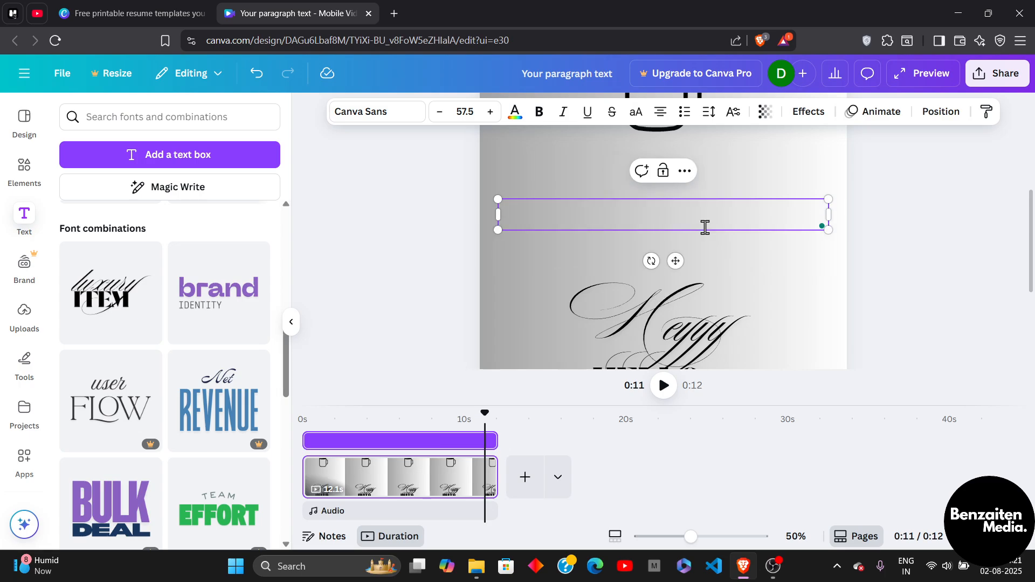
{"action": "left_click", "coordinate": [685, 171]}
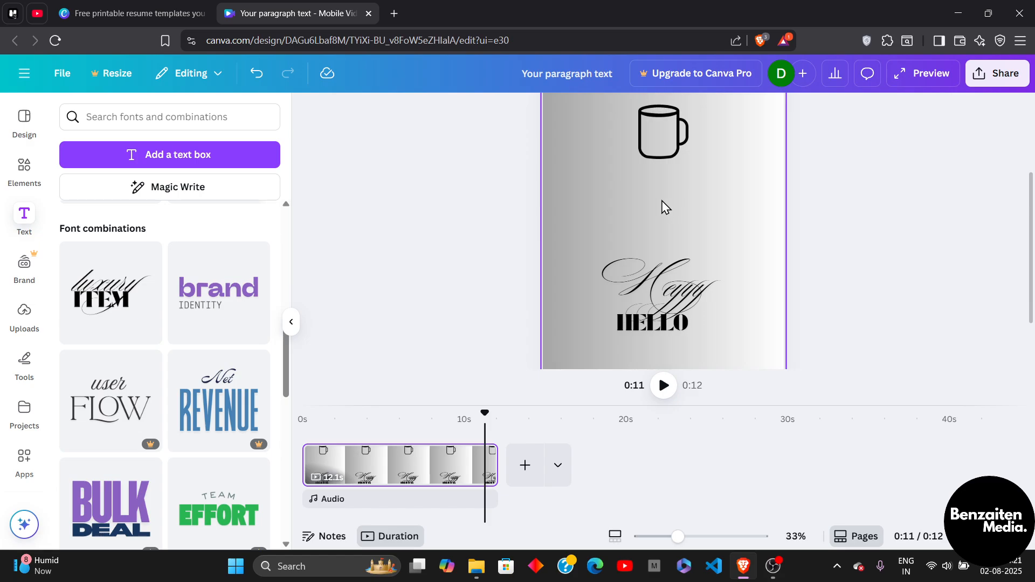
{"action": "scroll", "coordinate": [664, 228], "scroll_direction": "down", "scroll_amount": 3}
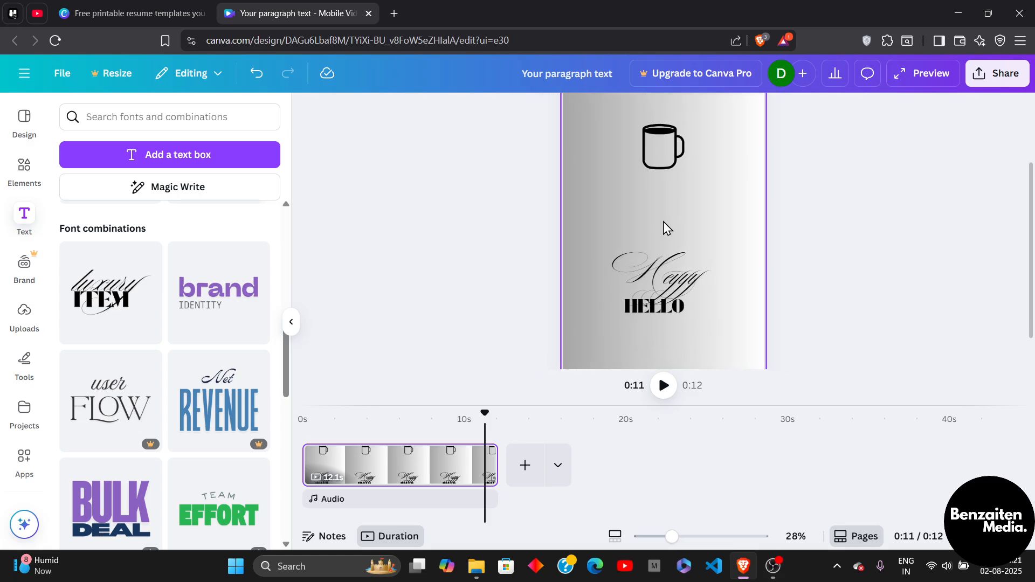
{"action": "scroll", "coordinate": [704, 267], "scroll_direction": "down", "scroll_amount": 2}
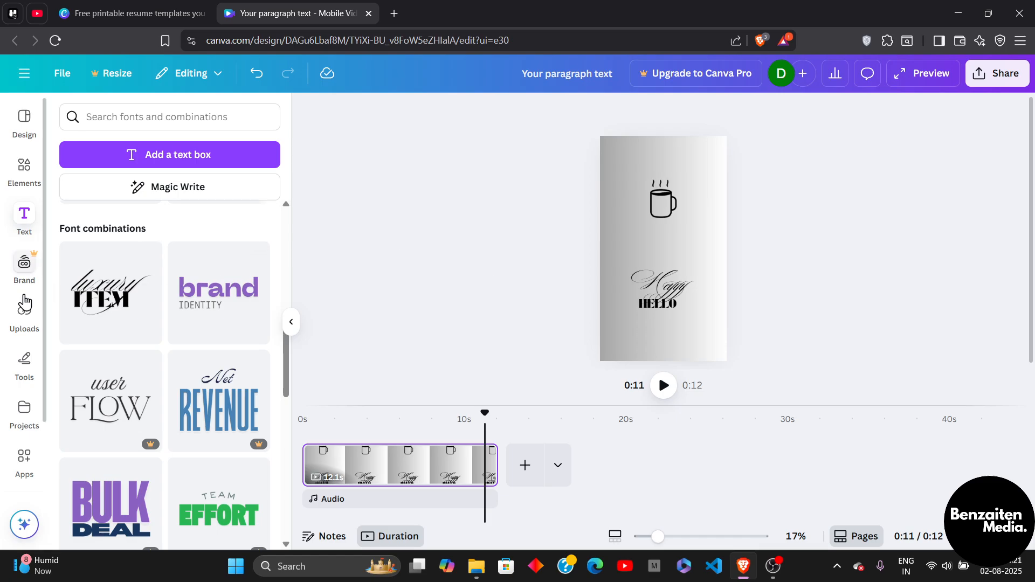
- Open the library of uploaded images
{"action": "left_click", "coordinate": [25, 312]}
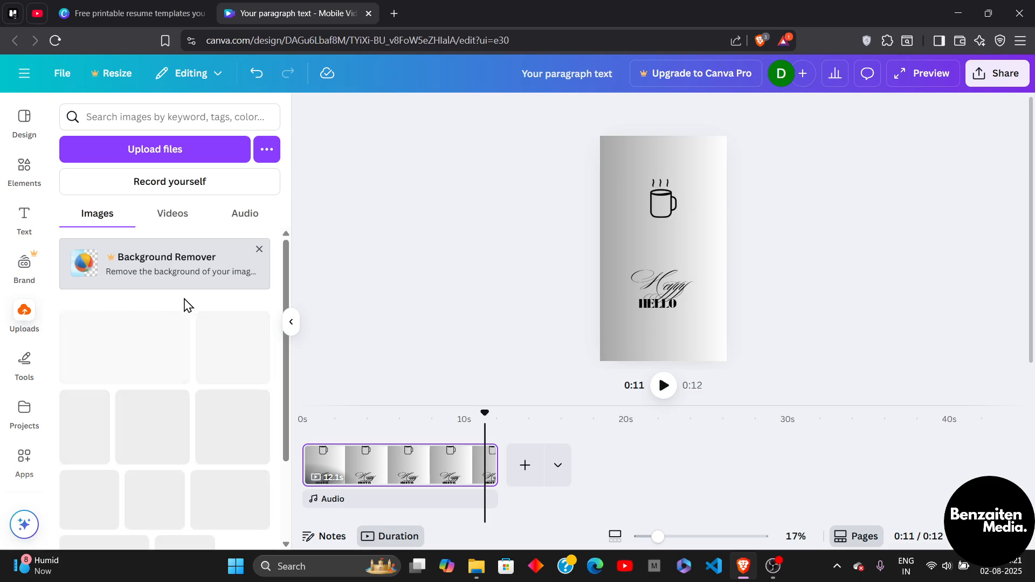